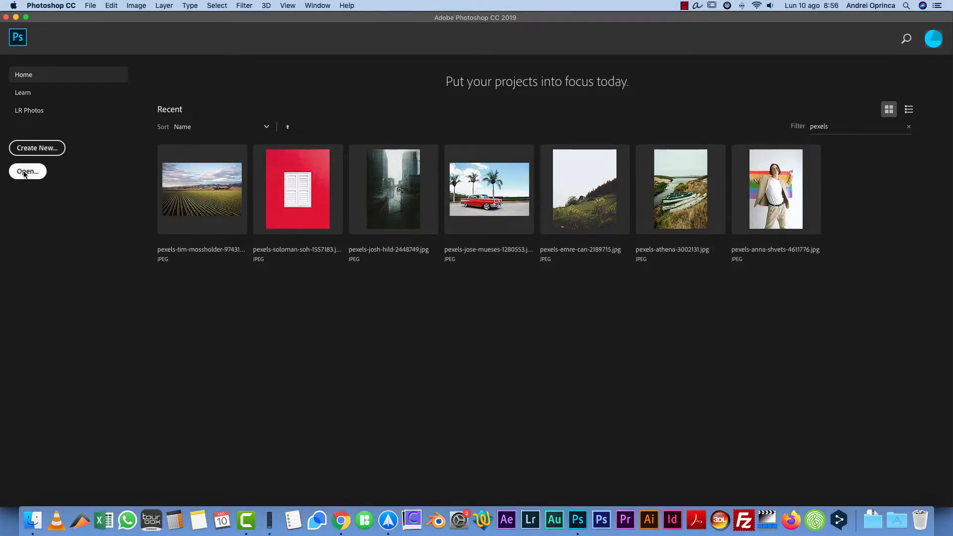
# Step: Open the stock photo of the red car, pexels-jose-mueses-1280553.jpg
pyautogui.click(28, 171)
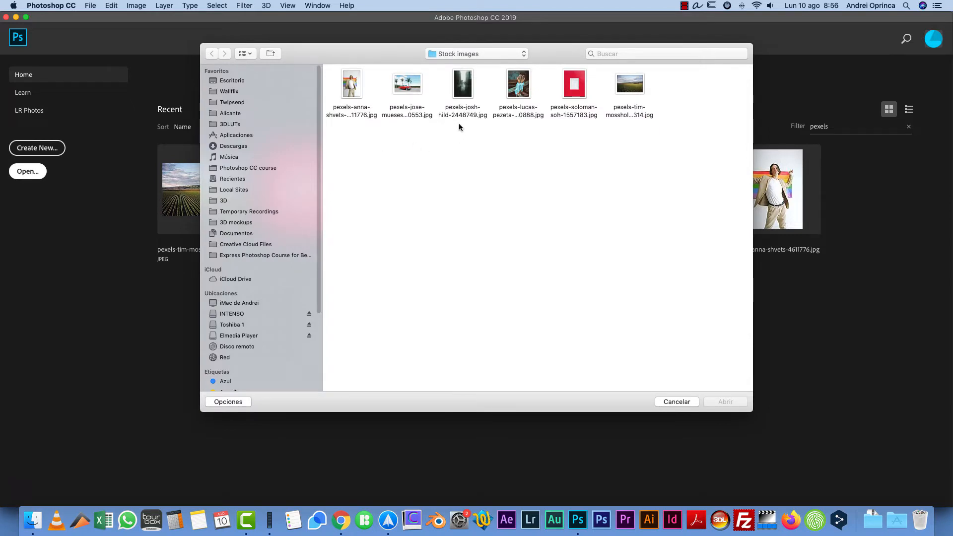
pyautogui.click(408, 86)
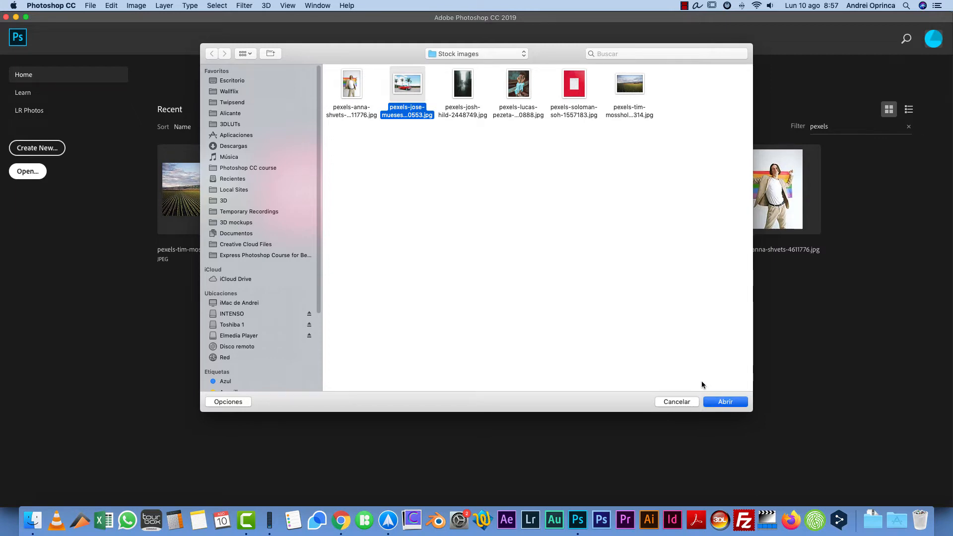
pyautogui.press('Return')
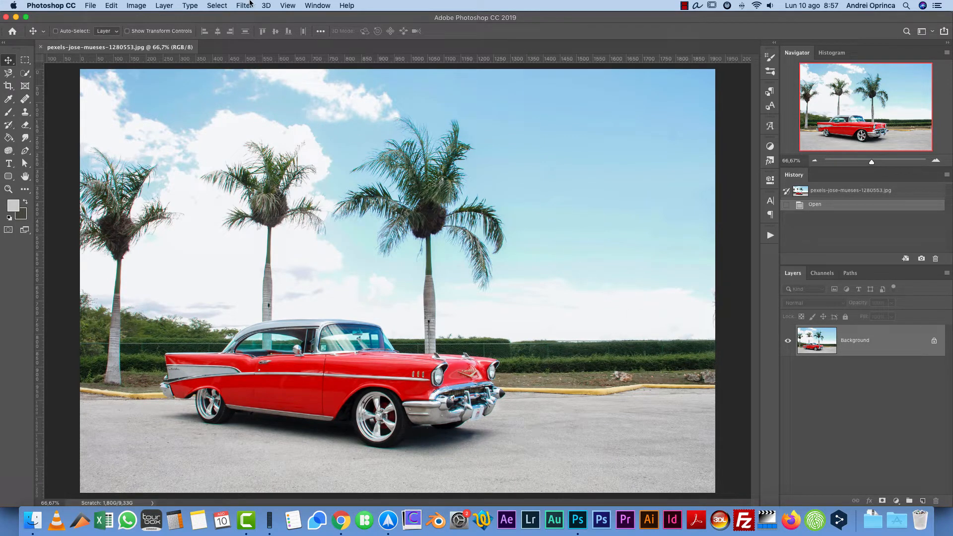
# Step: Open the Filter Gallery for the red car photo
pyautogui.click(248, 5)
pyautogui.moveTo(326, 5)
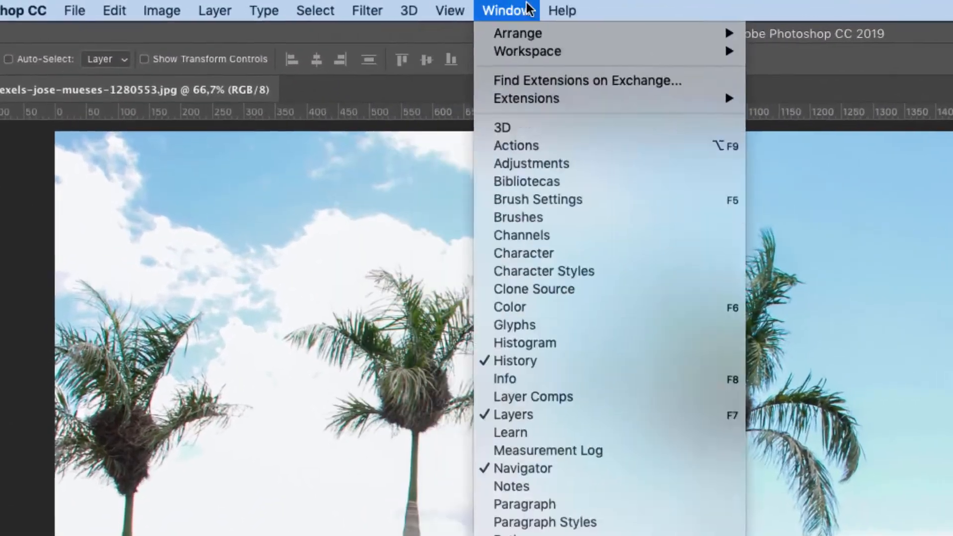
pyautogui.moveTo(353, 11)
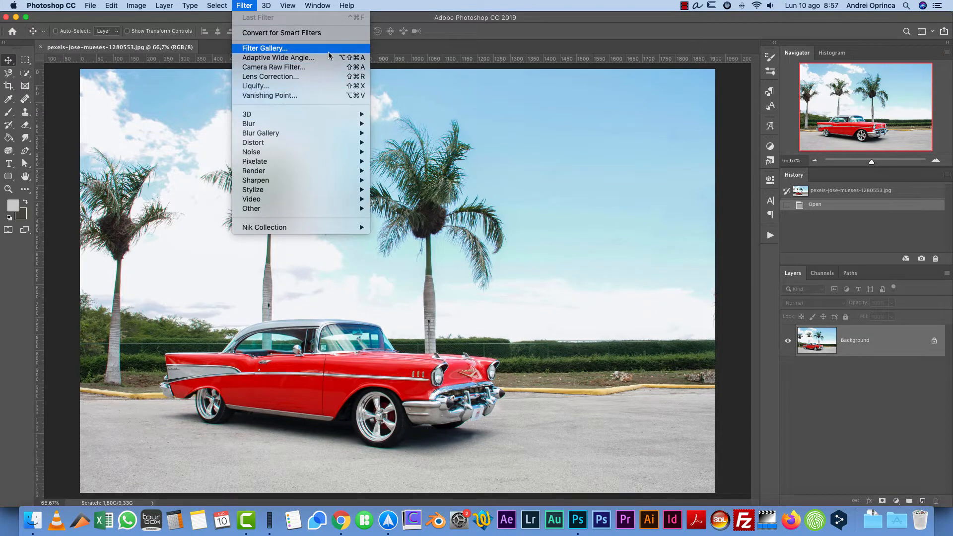
pyautogui.moveTo(330, 137)
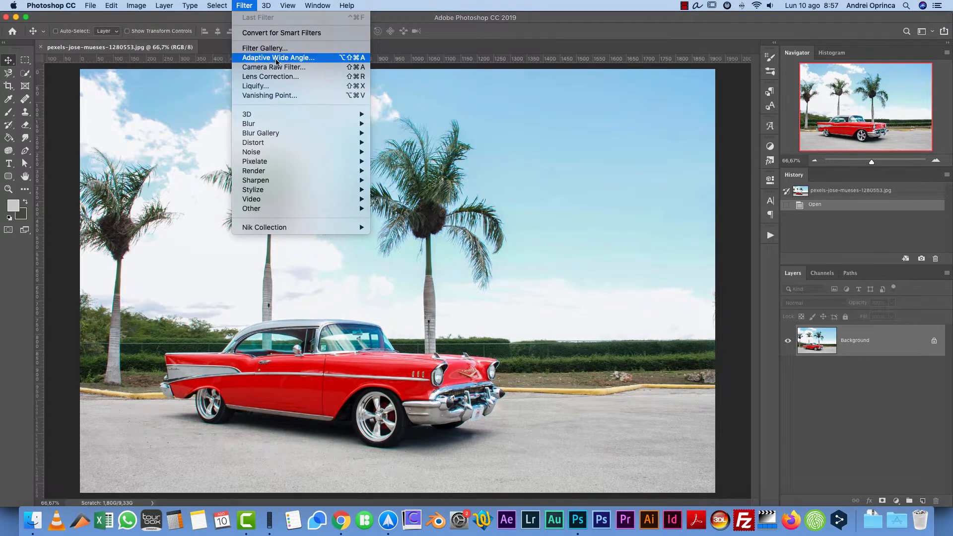
pyautogui.click(274, 47)
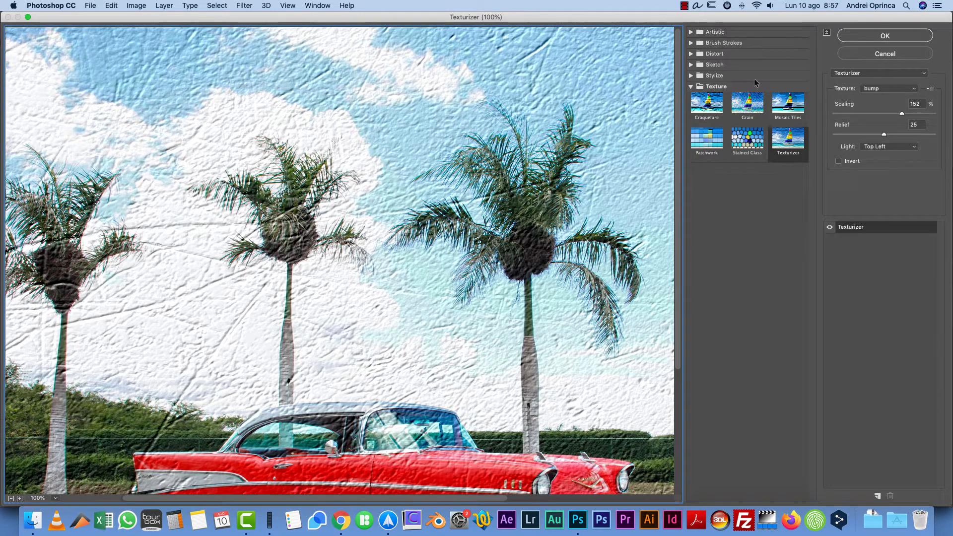
# Step: Examine which filters the Artistic, Brush Strokes, Distort and Sketch categories offer
pyautogui.click(691, 32)
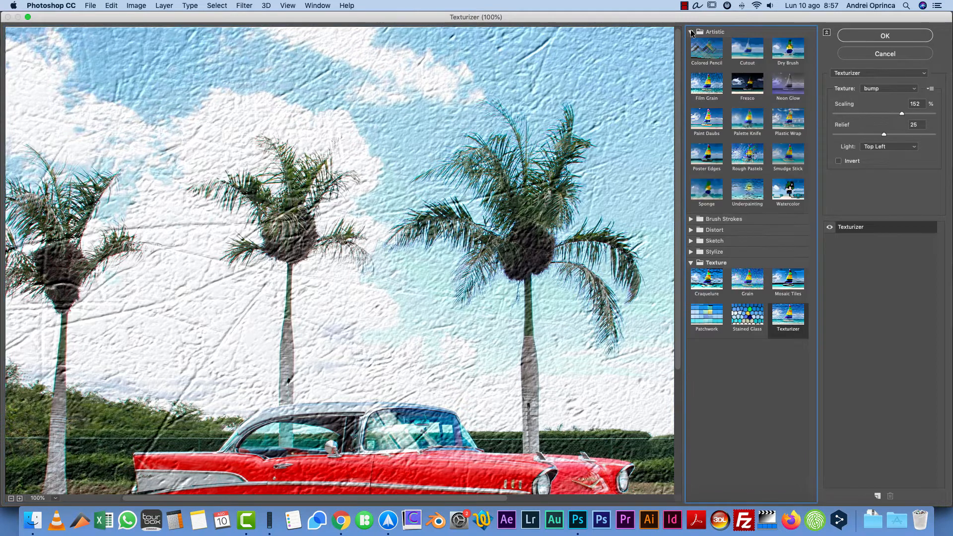
pyautogui.click(691, 32)
pyautogui.click(691, 43)
pyautogui.click(691, 42)
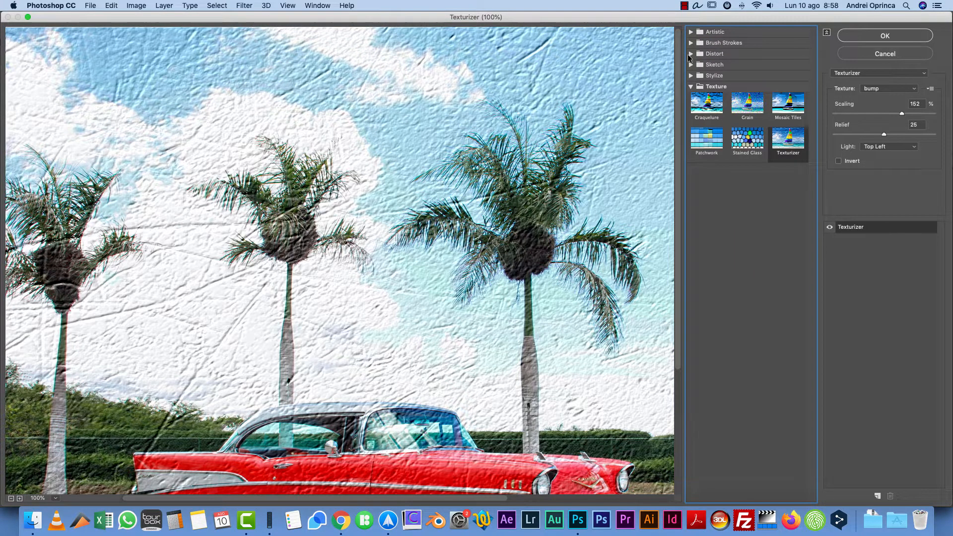
pyautogui.click(691, 54)
pyautogui.click(690, 53)
pyautogui.click(690, 64)
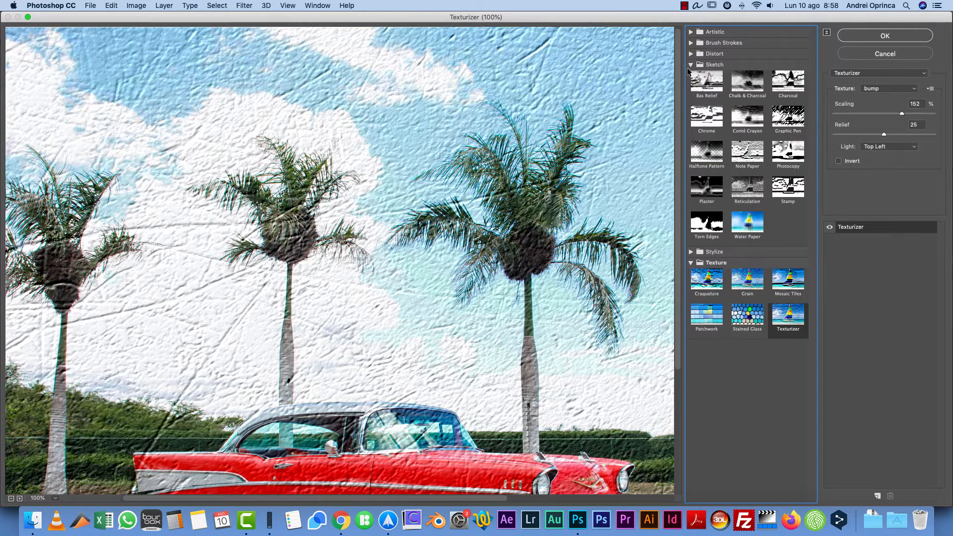
pyautogui.click(689, 65)
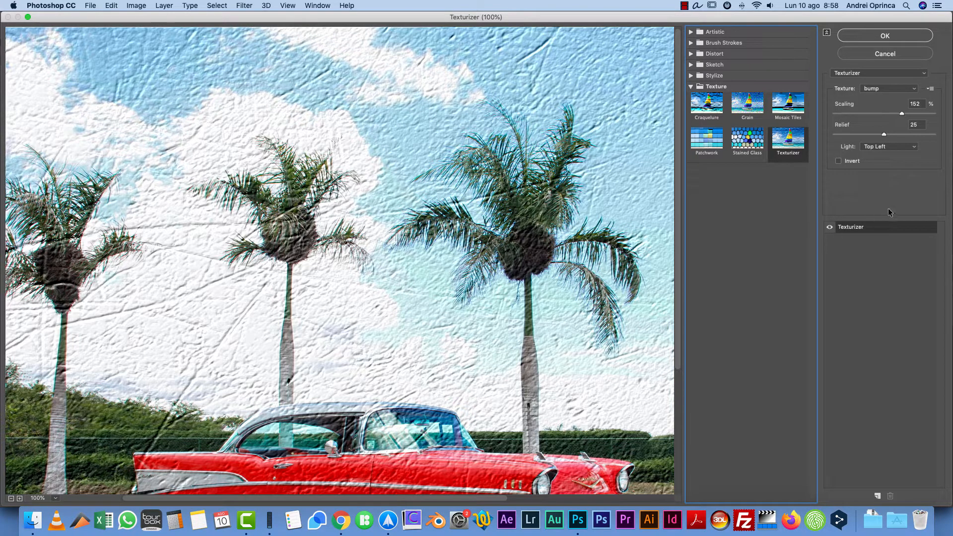
# Step: Try two Artistic filters on the photo: Cutout with Edge Simplicity 7, and Paint Daubs
pyautogui.click(690, 33)
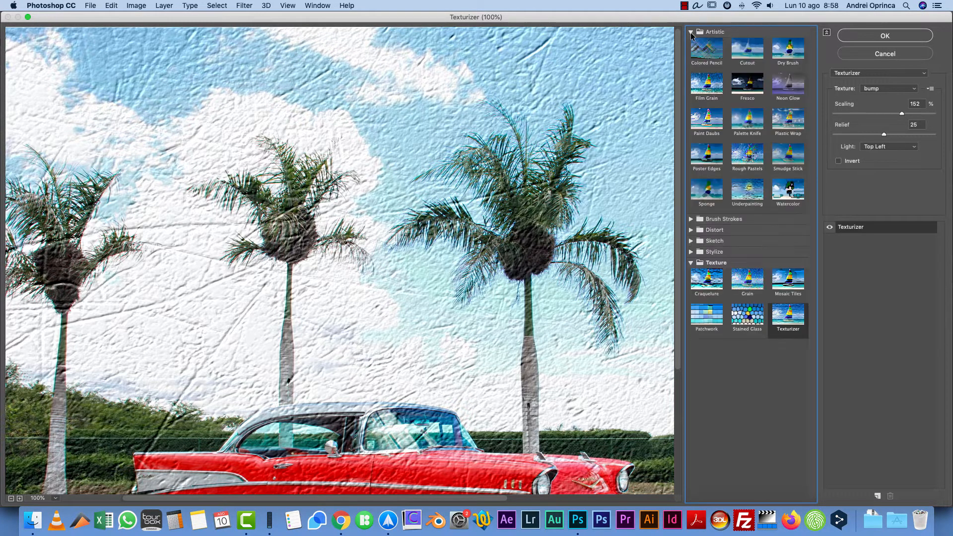
pyautogui.click(762, 50)
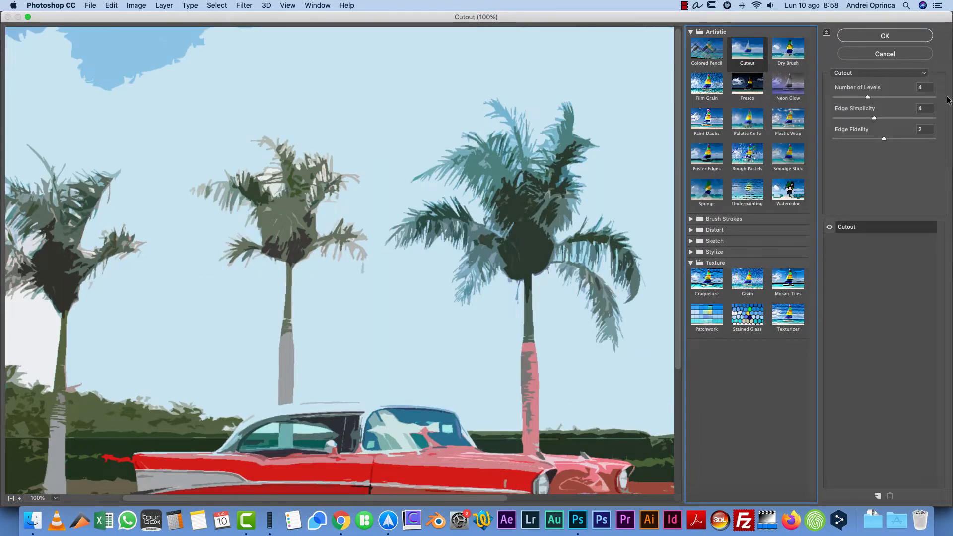
pyautogui.moveTo(873, 118); pyautogui.dragTo(914, 112)
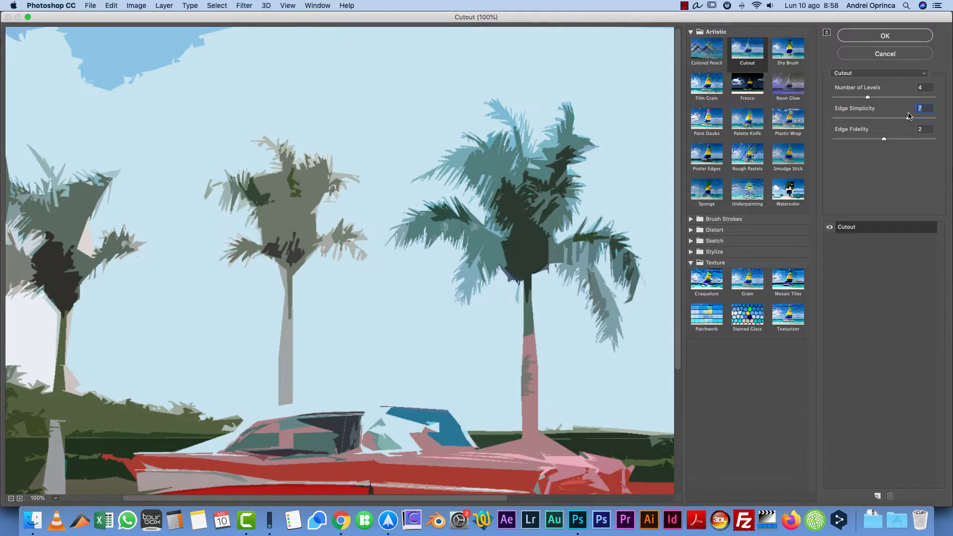
pyautogui.click(719, 118)
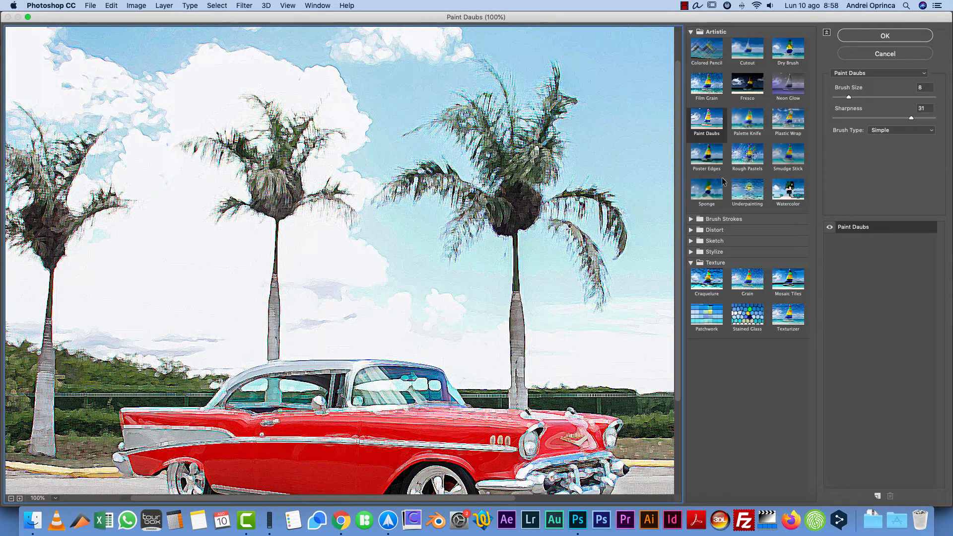
# Step: Choose the Plastic Wrap filter and stack a second effect layer on it, ending with Stained Glass after trying Diffuse Glow
pyautogui.click(788, 122)
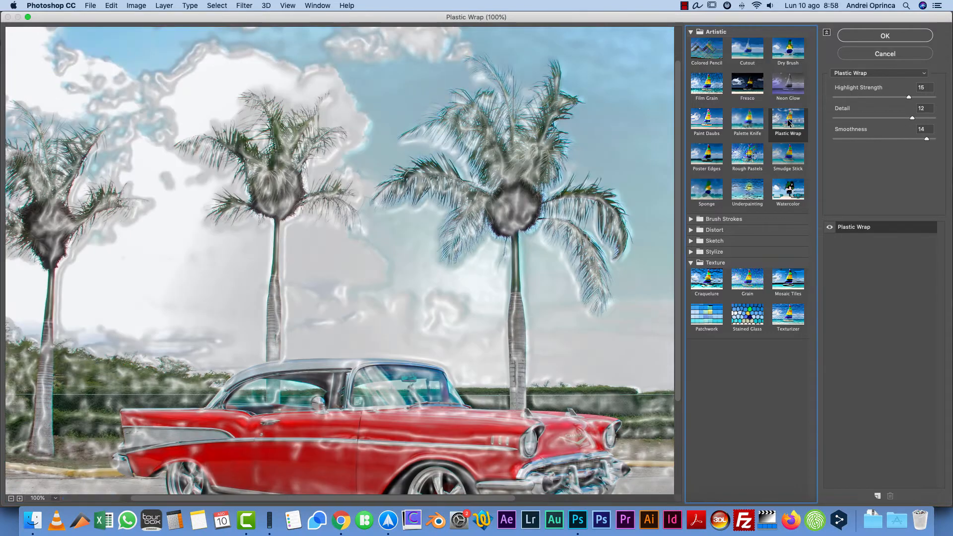
pyautogui.click(878, 495)
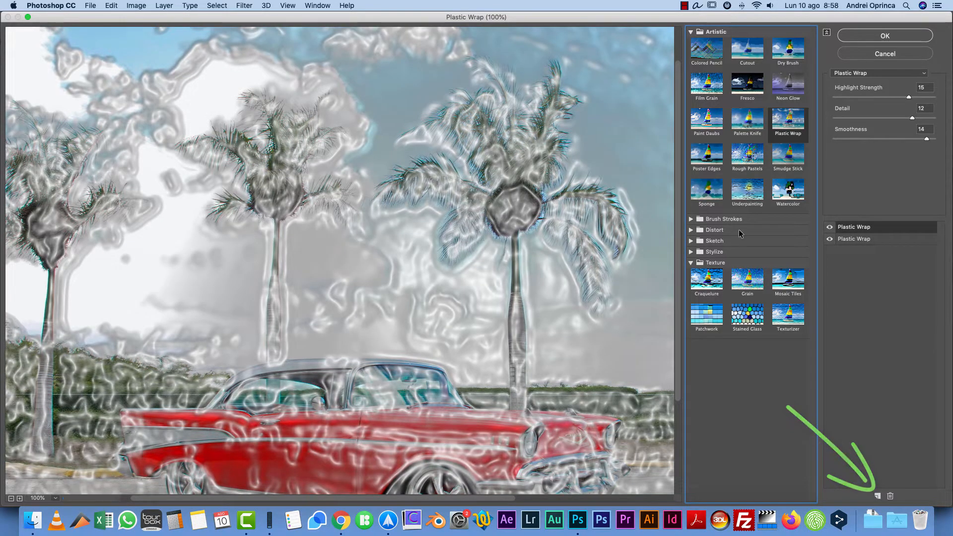
pyautogui.click(695, 231)
pyautogui.click(708, 244)
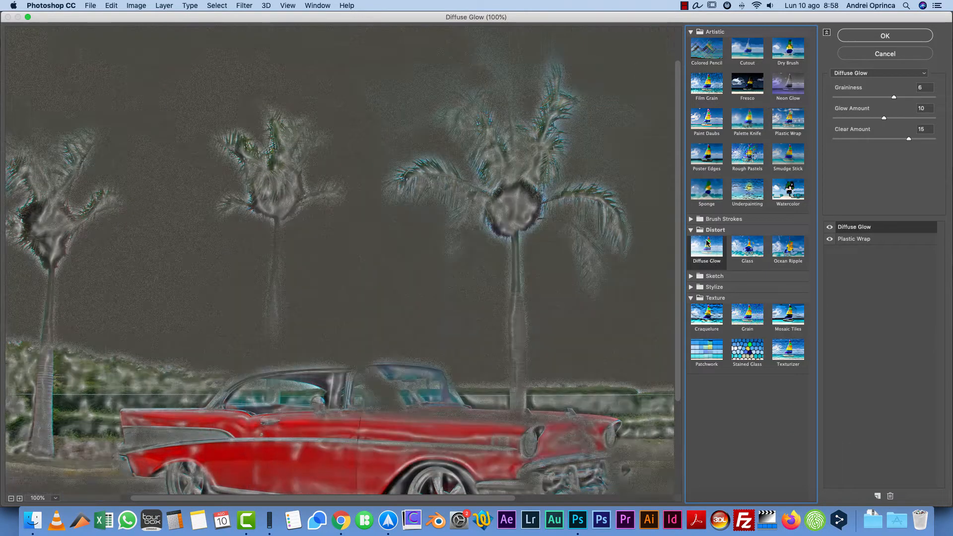
pyautogui.click(755, 364)
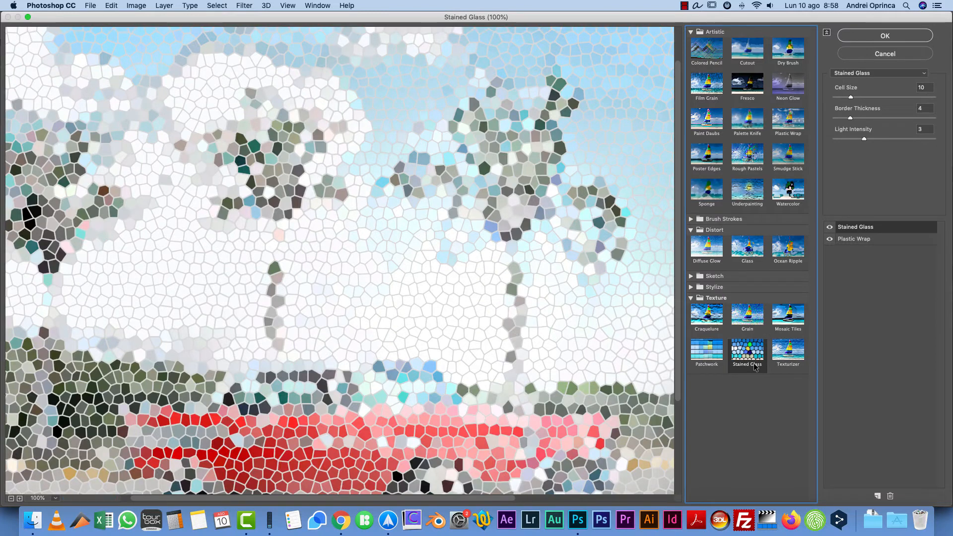
# Step: Add a third effect layer, settle on Mosaic Tiles after trying Cutout and Diffuse Glow, and apply the filter stack to the photo
pyautogui.click(878, 496)
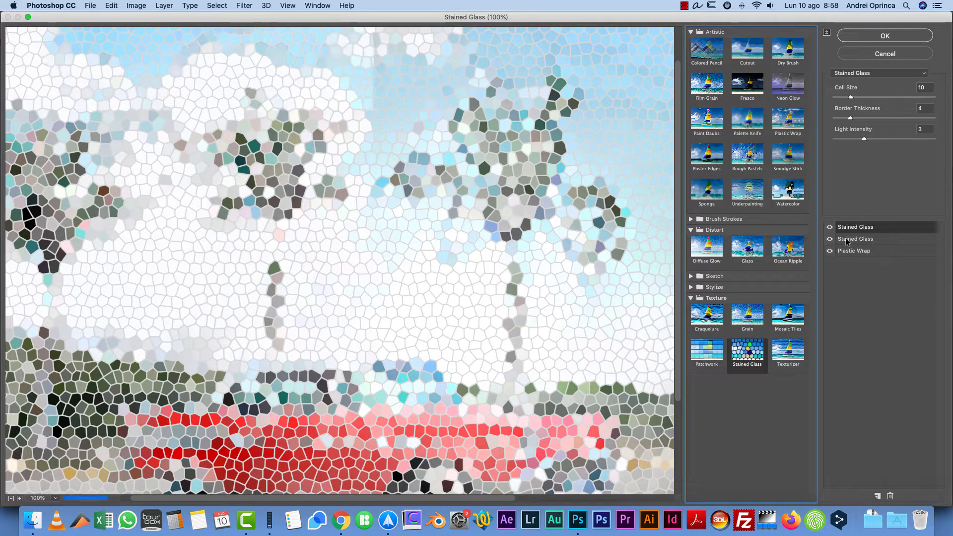
pyautogui.click(755, 50)
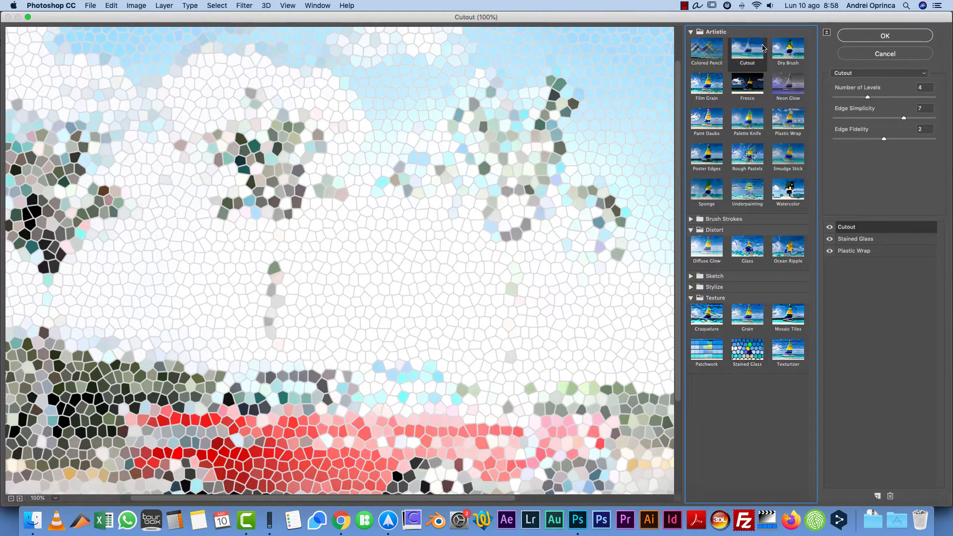
pyautogui.click(713, 251)
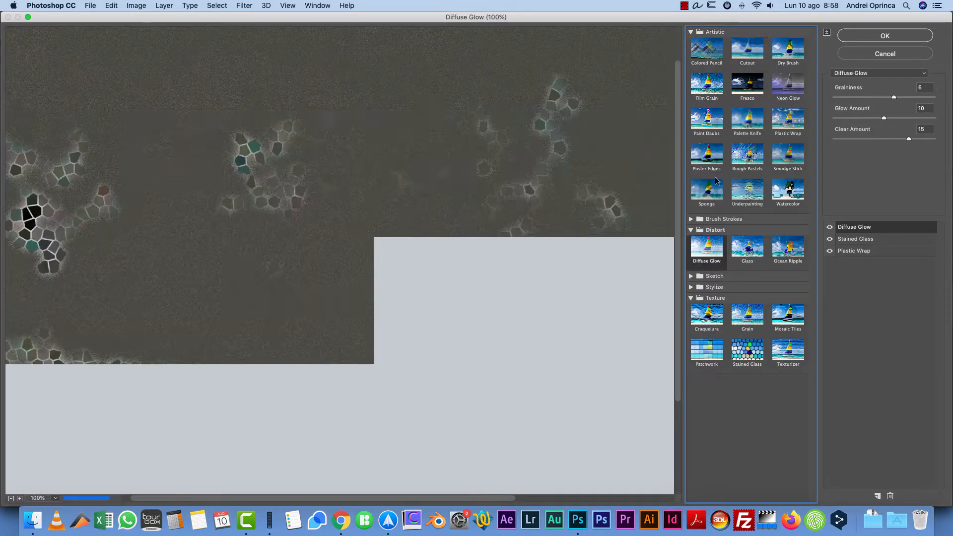
pyautogui.moveTo(437, 343); pyautogui.dragTo(427, 174)
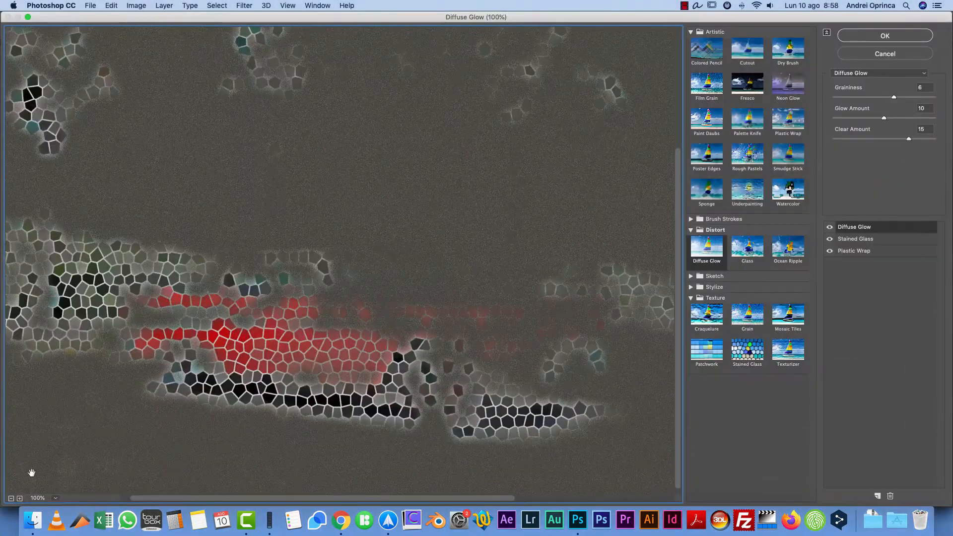
pyautogui.click(10, 497)
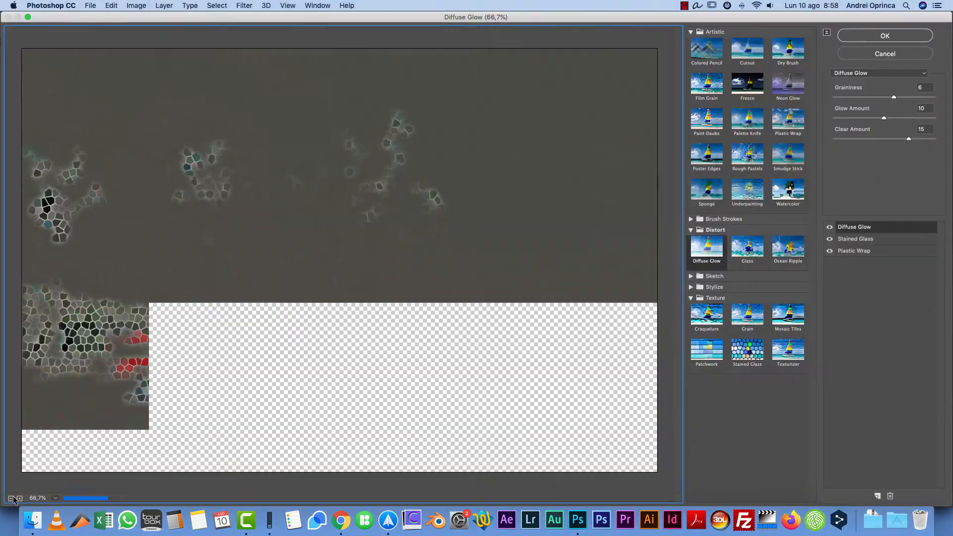
pyautogui.click(803, 314)
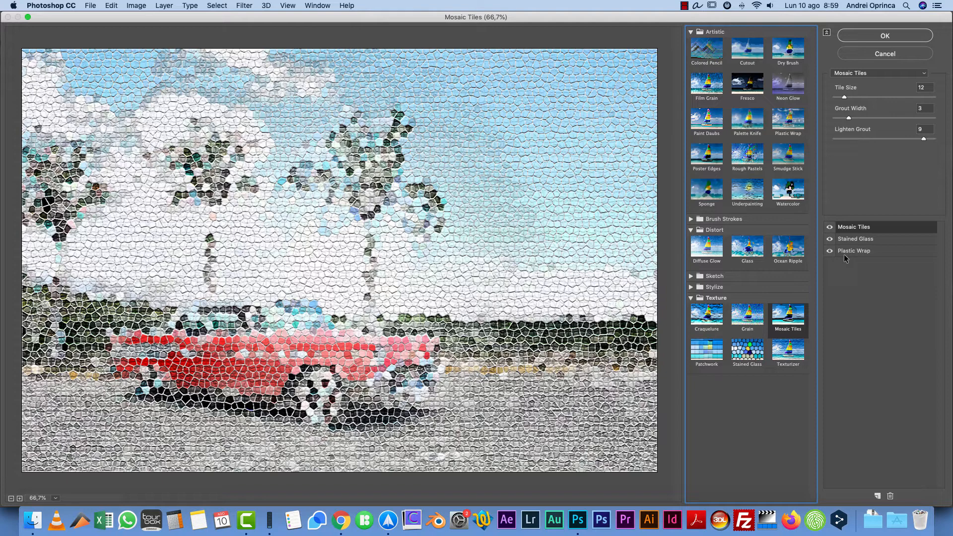
pyautogui.click(884, 35)
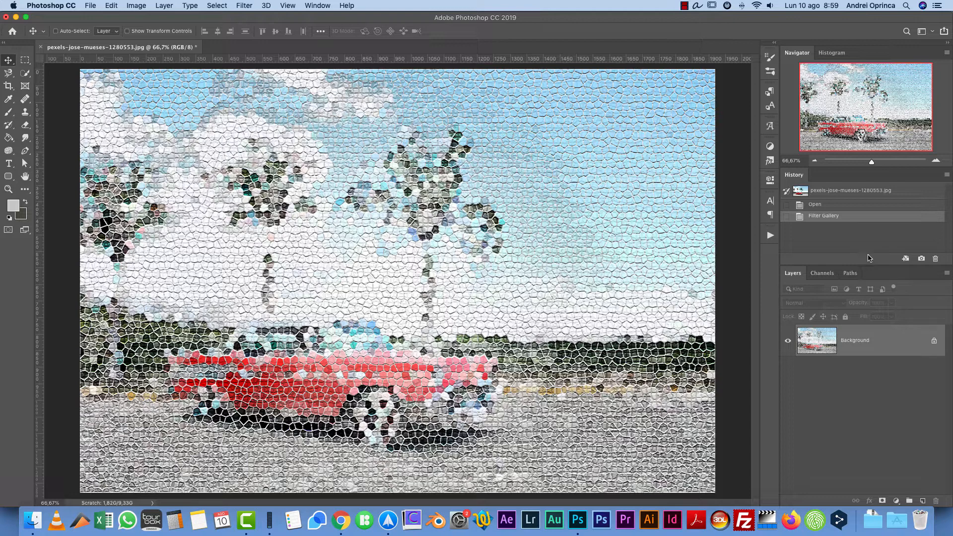
# Step: Revert the photo to its opened state and convert the unlocked background layer to a Smart Object
pyautogui.click(816, 204)
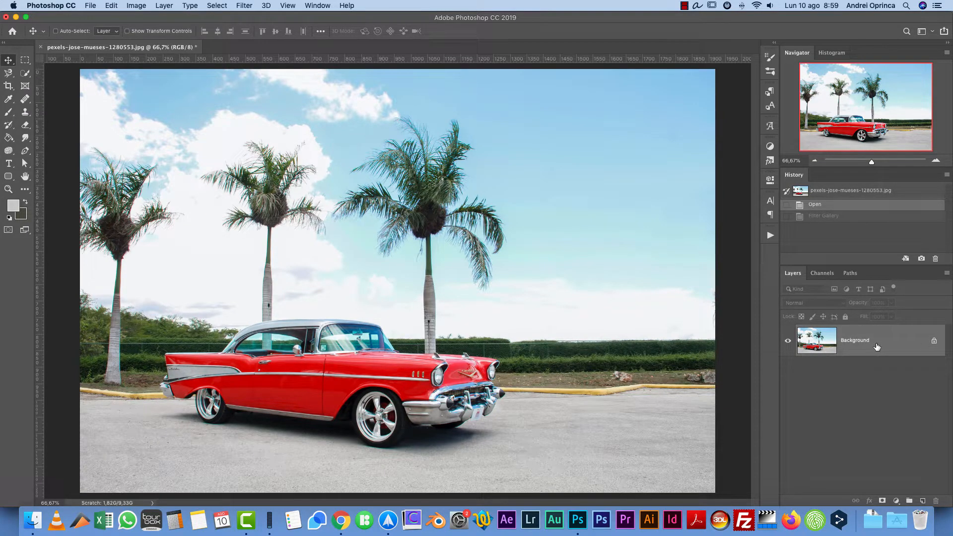
pyautogui.click(934, 342)
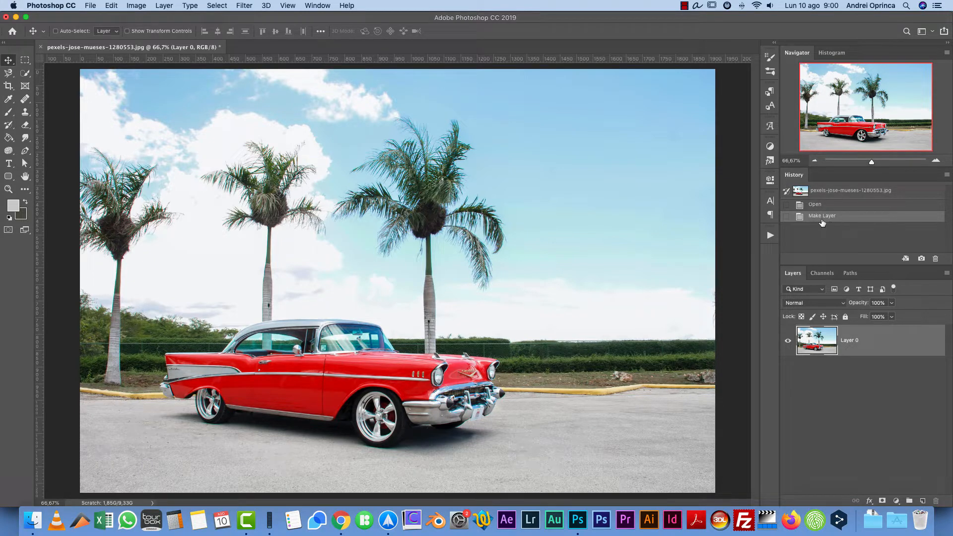
pyautogui.rightClick(869, 336)
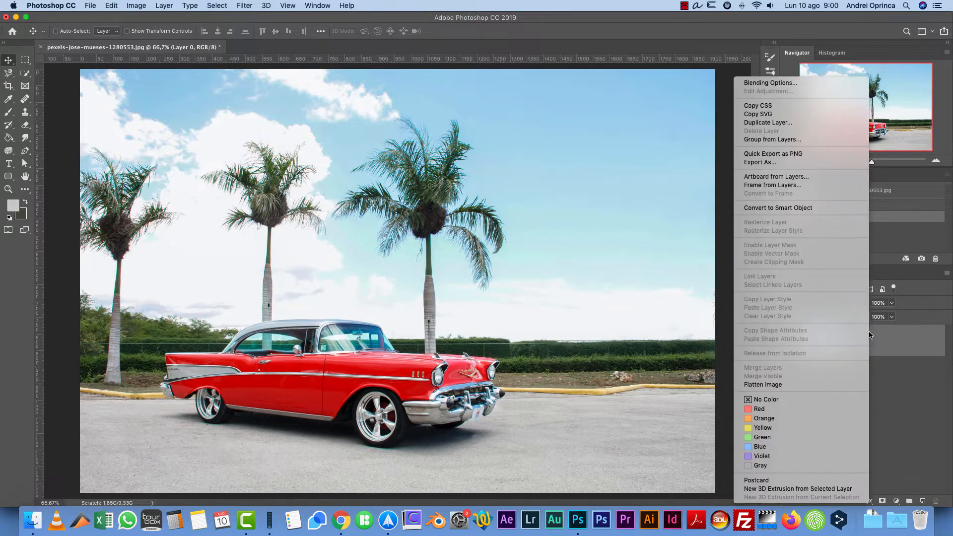
pyautogui.click(773, 207)
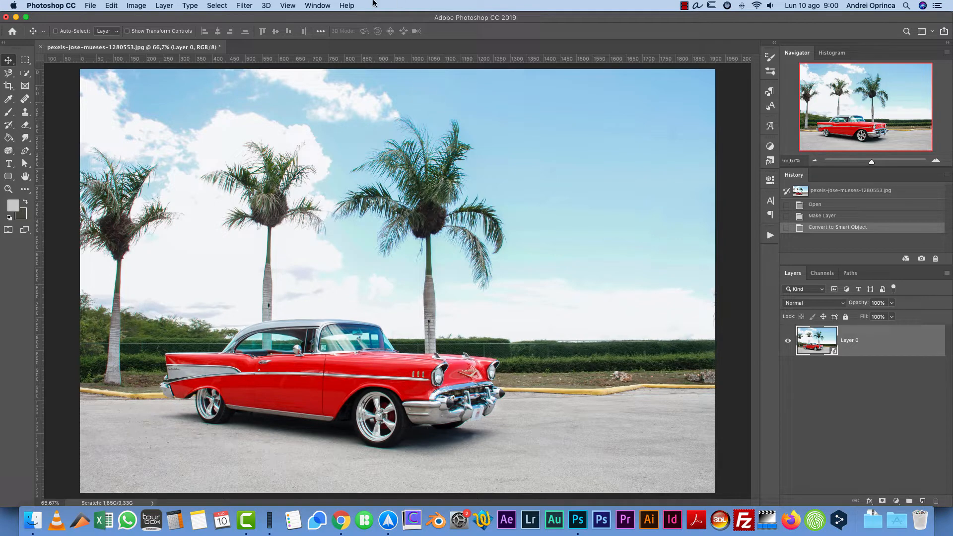
# Step: Reapply the Mosaic Tiles, Stained Glass and Plastic Wrap stack to the Smart Object and check the Smart Filters list under Layer 0
pyautogui.click(242, 6)
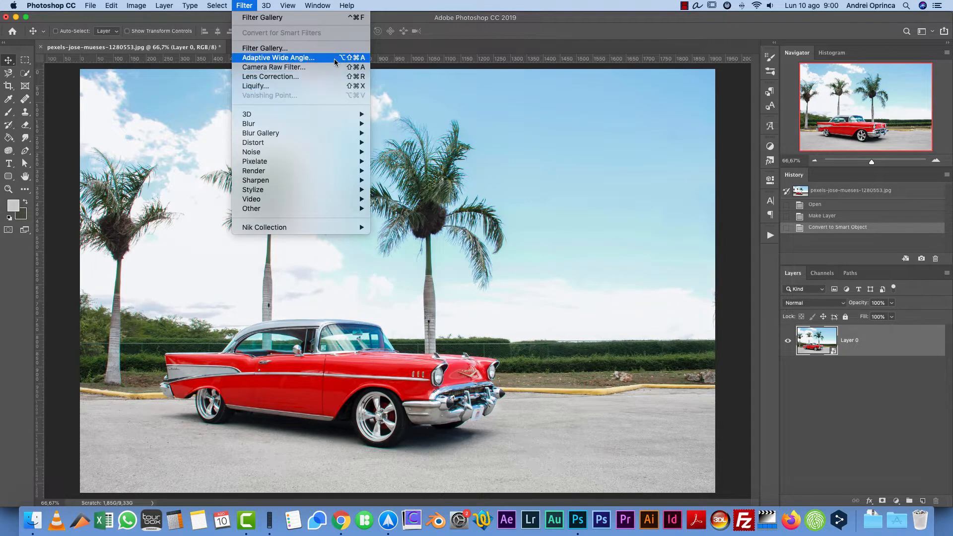
pyautogui.click(282, 22)
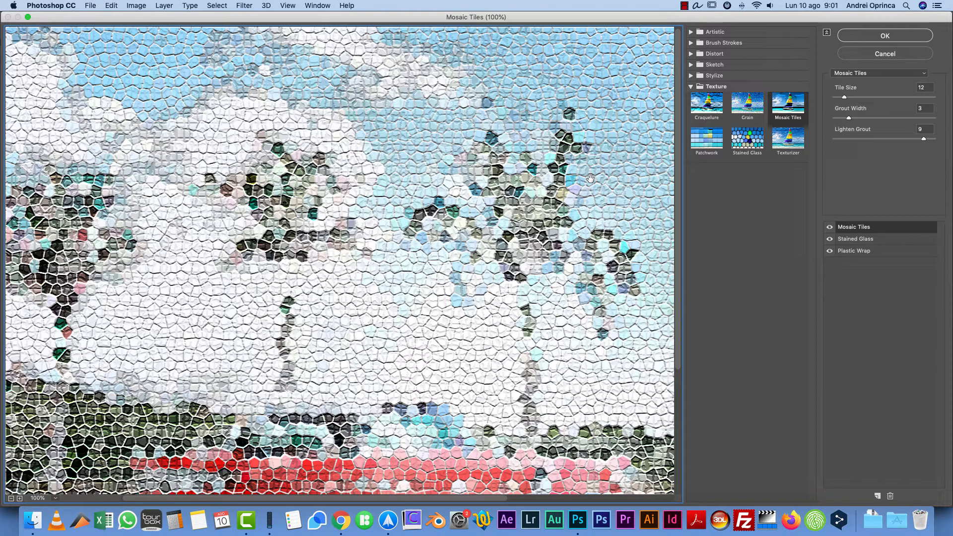
pyautogui.click(883, 37)
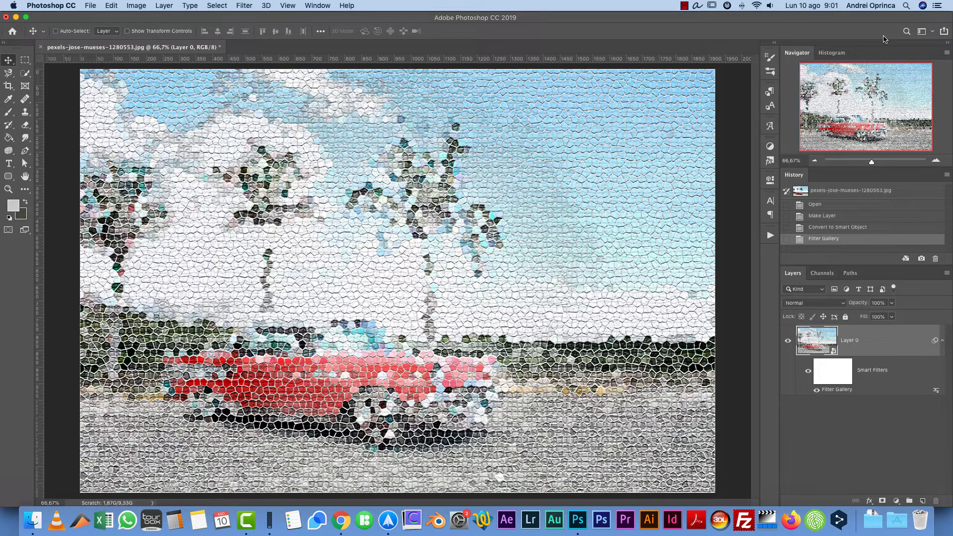
pyautogui.click(942, 340)
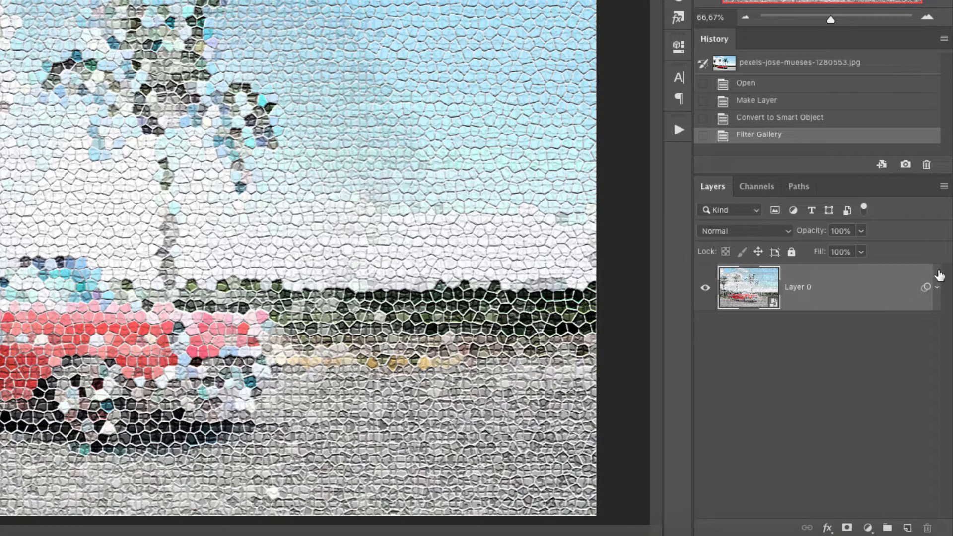
pyautogui.click(938, 289)
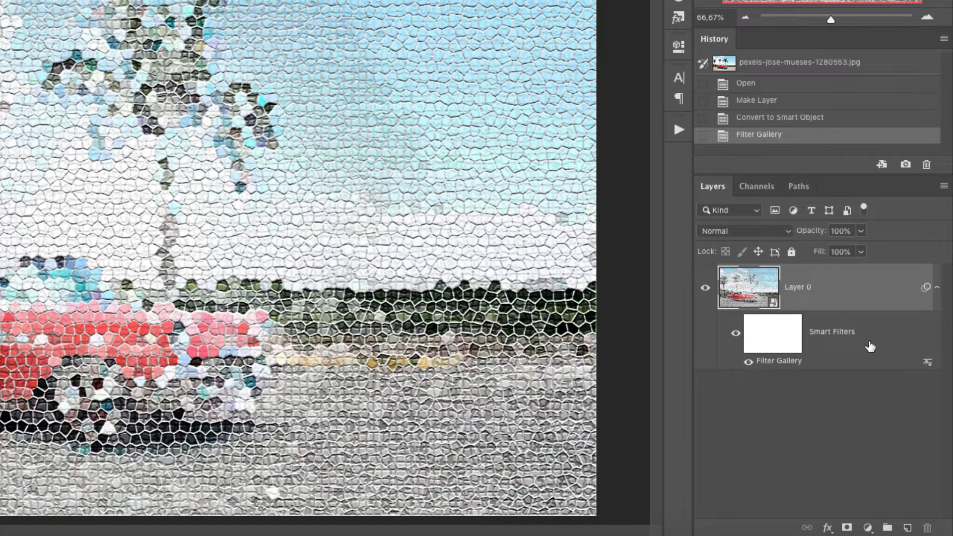
# Step: Edit the Filter Gallery smart filter on Layer 0, setting the Stained Glass border thickness to 10
pyautogui.doubleClick(779, 361)
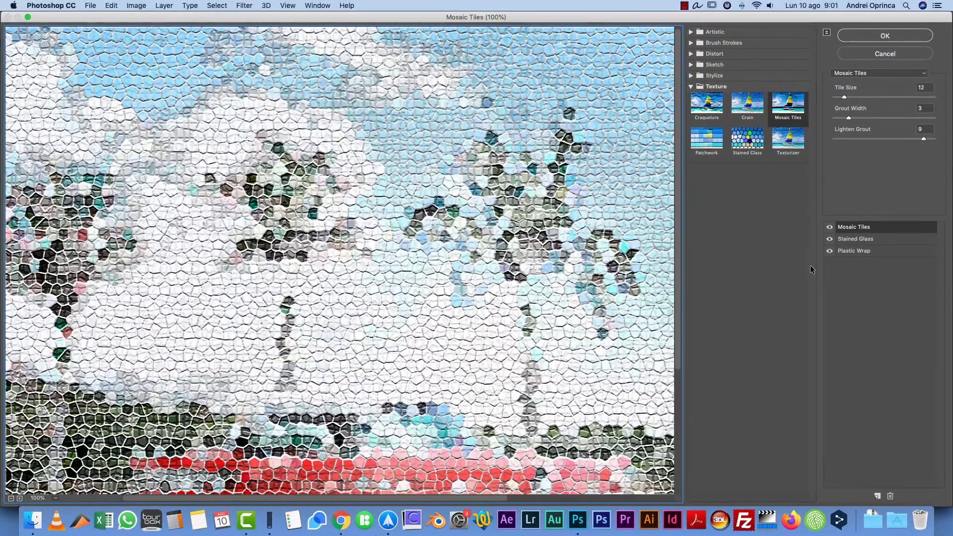
pyautogui.click(858, 239)
pyautogui.moveTo(849, 118); pyautogui.dragTo(879, 117)
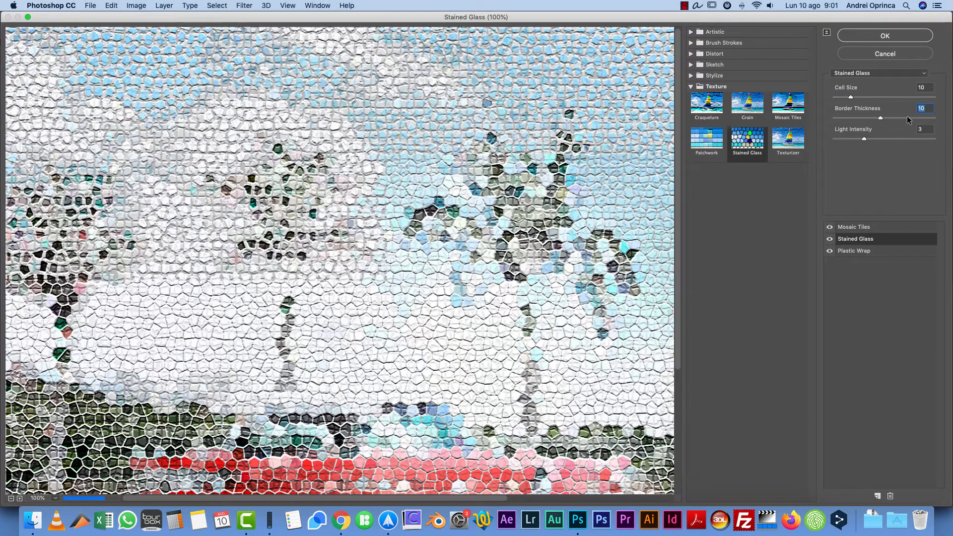
pyautogui.click(900, 34)
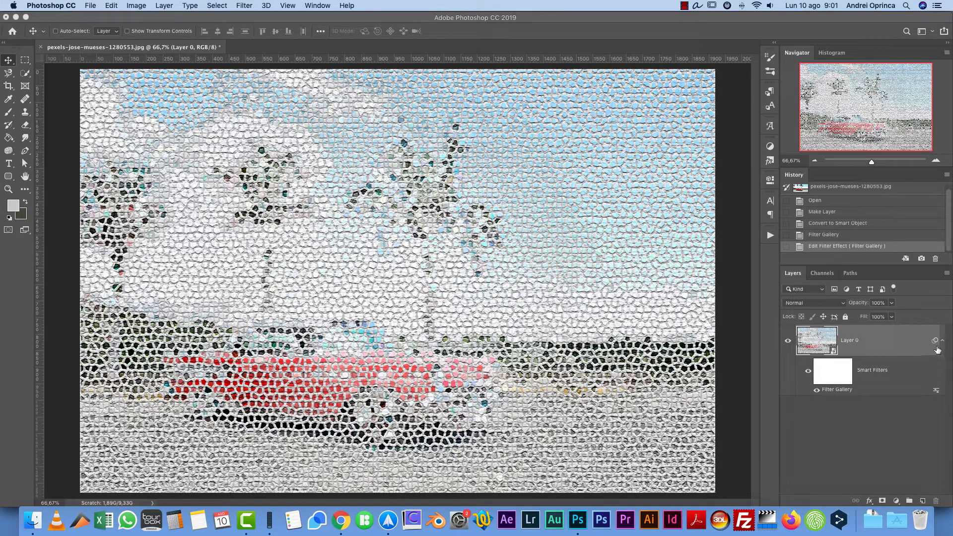
# Step: Delete all smart filters from Layer 0 and rasterize the layer
pyautogui.moveTo(929, 401); pyautogui.dragTo(935, 501)
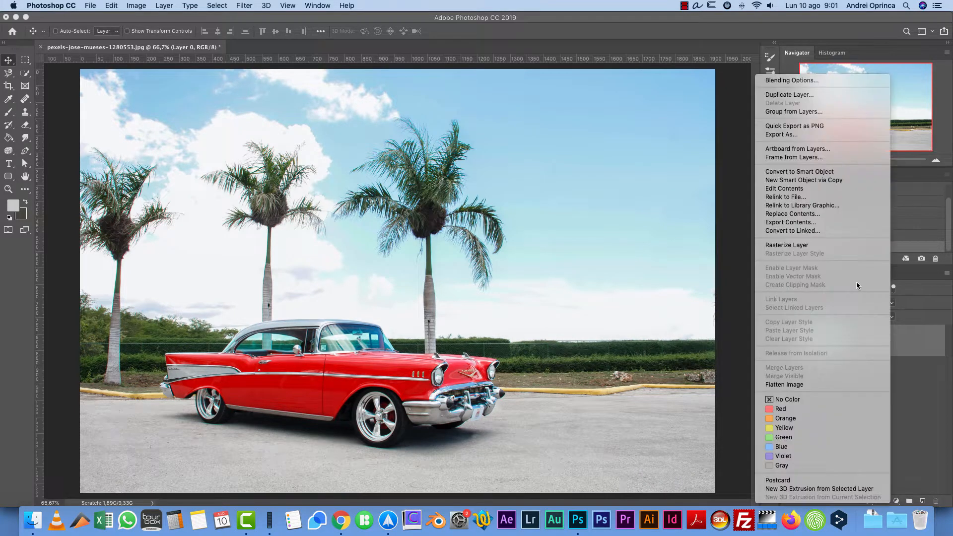
pyautogui.rightClick(891, 339)
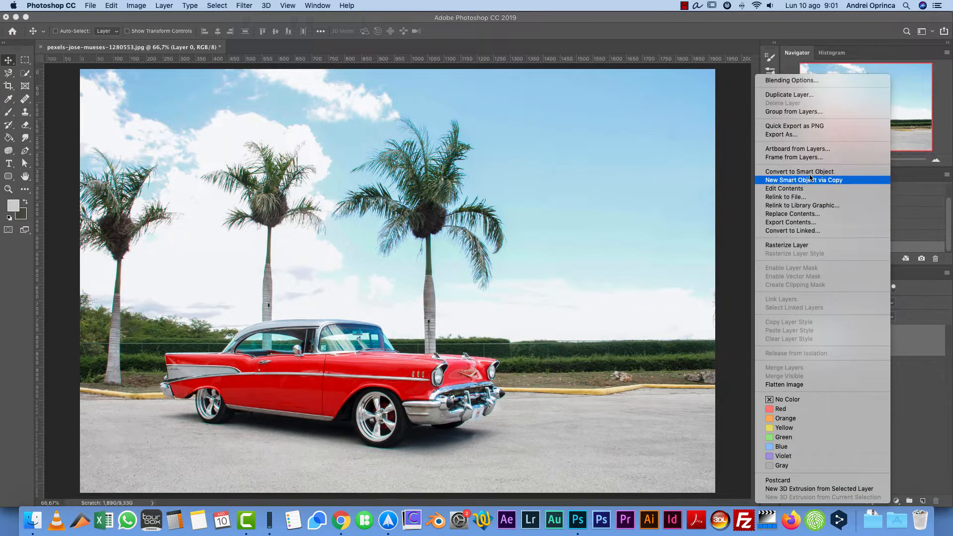
pyautogui.click(796, 245)
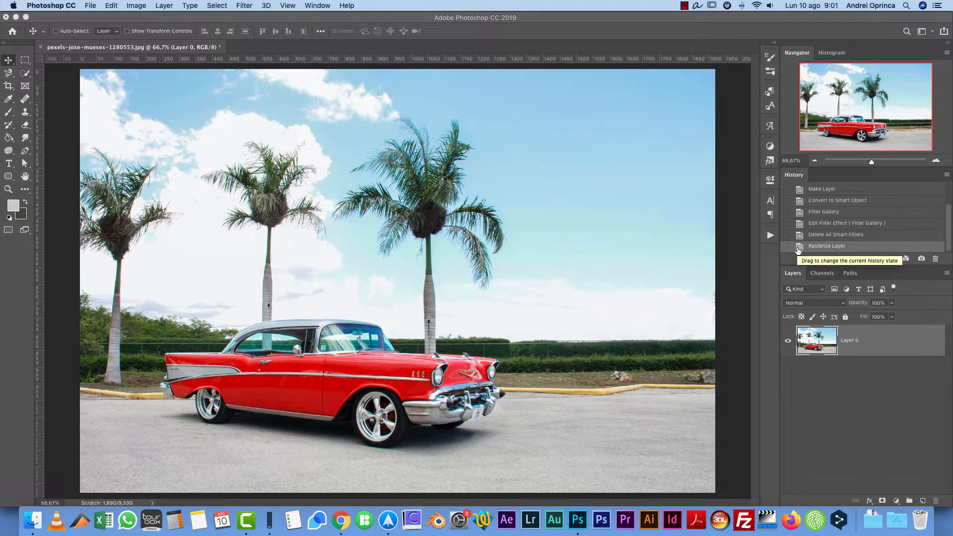
# Step: Try the Adaptive Wide Angle filter on the photo with Fisheye correction, scale 92% and focal length 36,36 mm
pyautogui.click(244, 5)
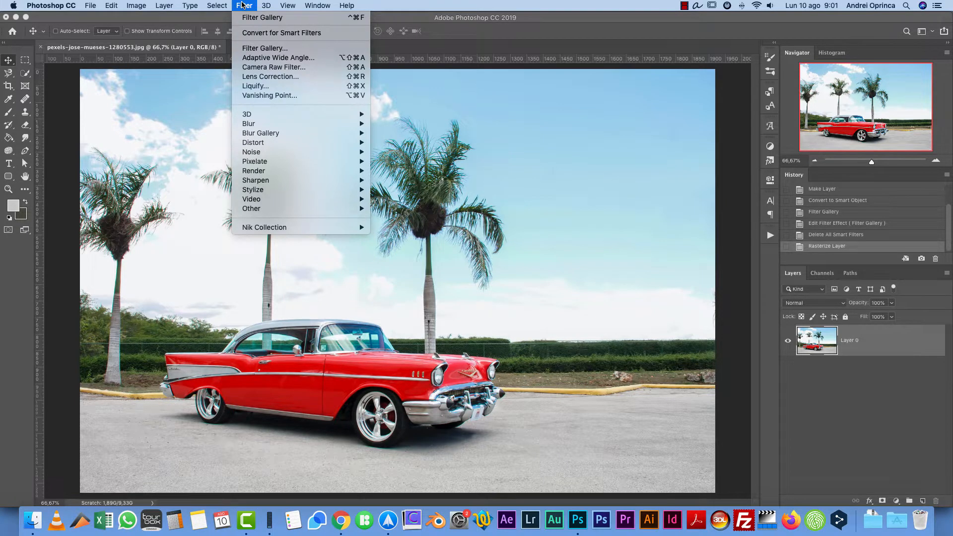
pyautogui.click(287, 58)
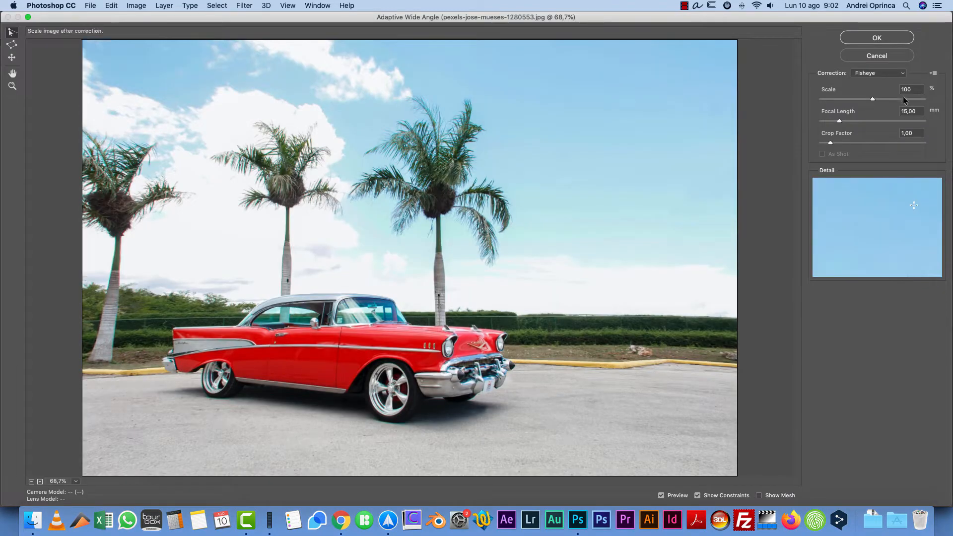
pyautogui.moveTo(872, 99)
pyautogui.mouseDown()
pyautogui.moveTo(842, 96)
pyautogui.moveTo(879, 98)
pyautogui.moveTo(863, 99)
pyautogui.mouseUp()
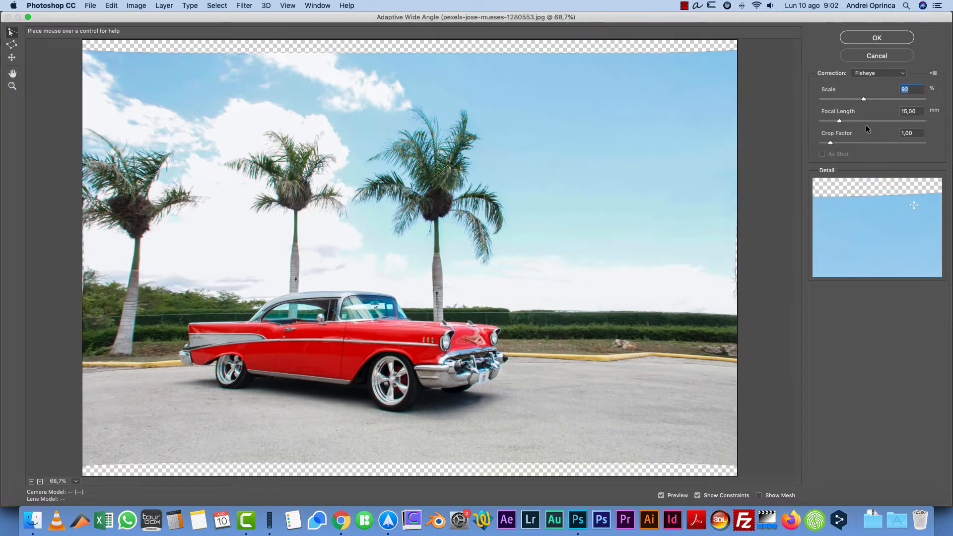
pyautogui.click(870, 120)
# Step: Try the Auto correction model, review the projection models and cancel the Adaptive Wide Angle filter
pyautogui.click(877, 73)
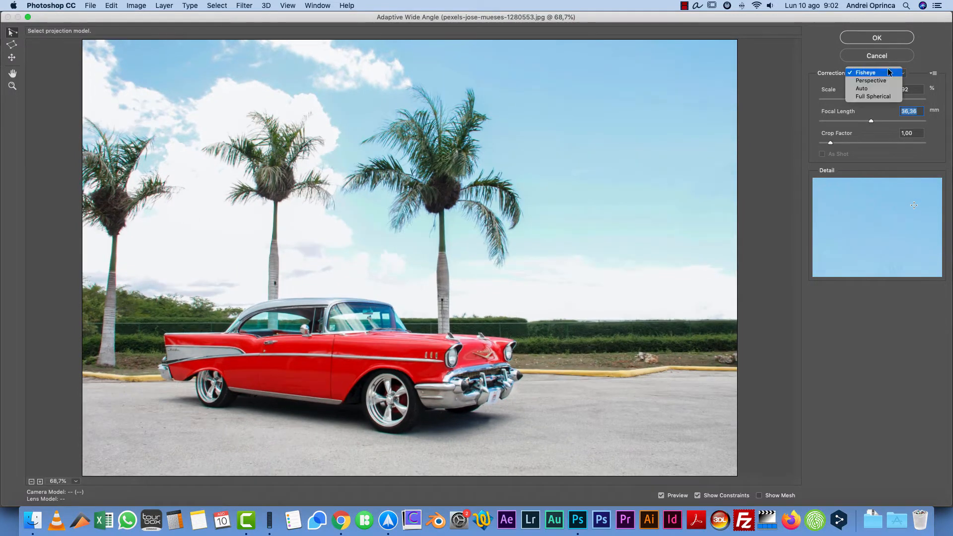
pyautogui.click(871, 90)
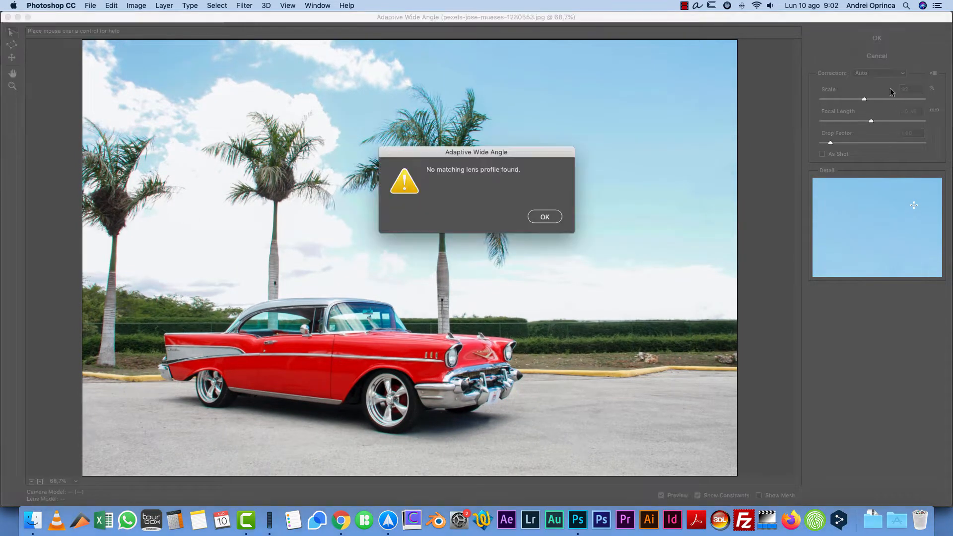
pyautogui.click(544, 217)
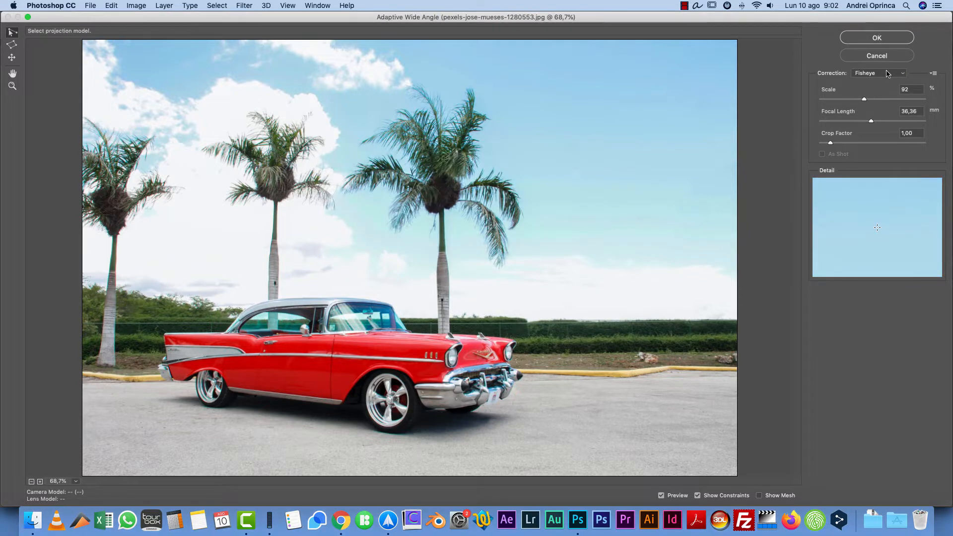
pyautogui.click(883, 73)
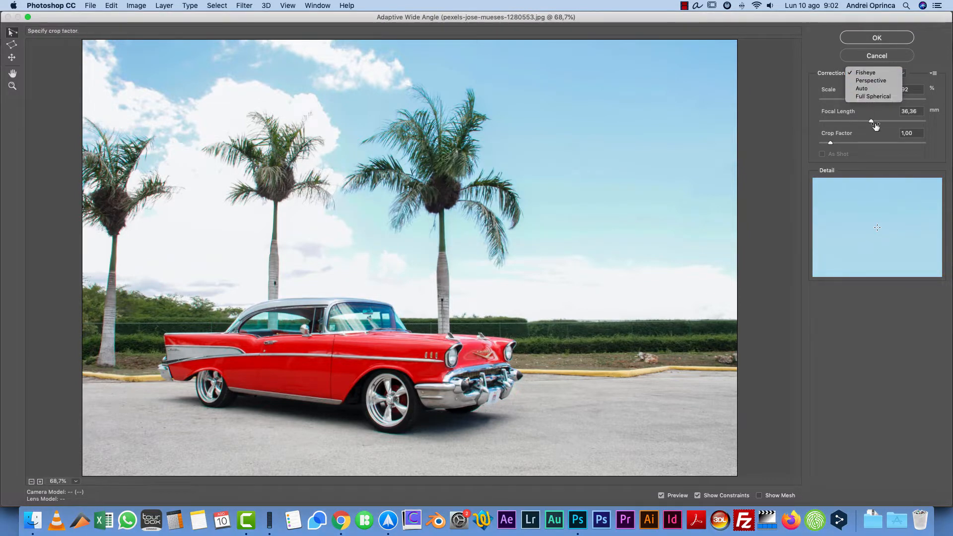
pyautogui.click(937, 161)
pyautogui.click(891, 56)
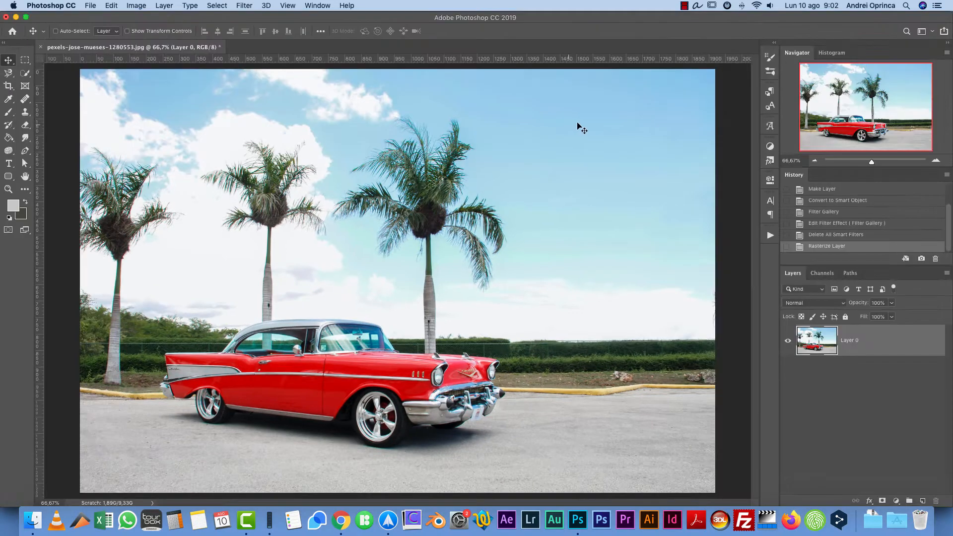
# Step: Try the Camera Raw filter with Contrast +39, Clarity +32, Dehaze +38 and Vibrance +18
pyautogui.click(245, 5)
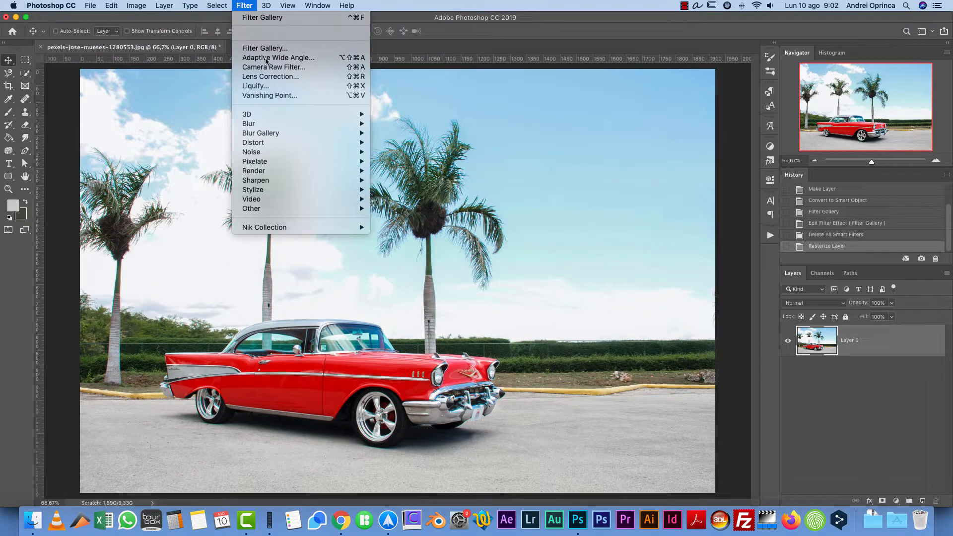
pyautogui.click(285, 67)
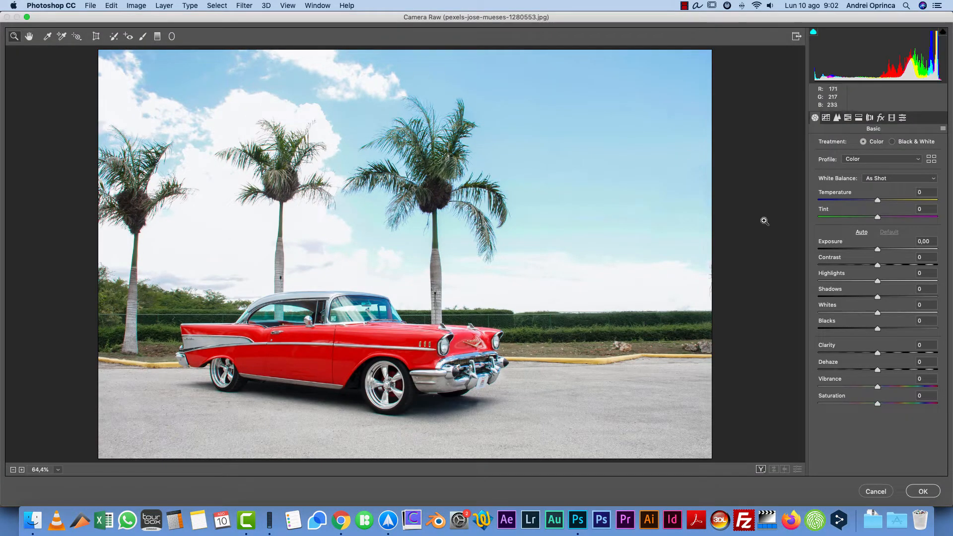
pyautogui.click(838, 118)
pyautogui.click(840, 119)
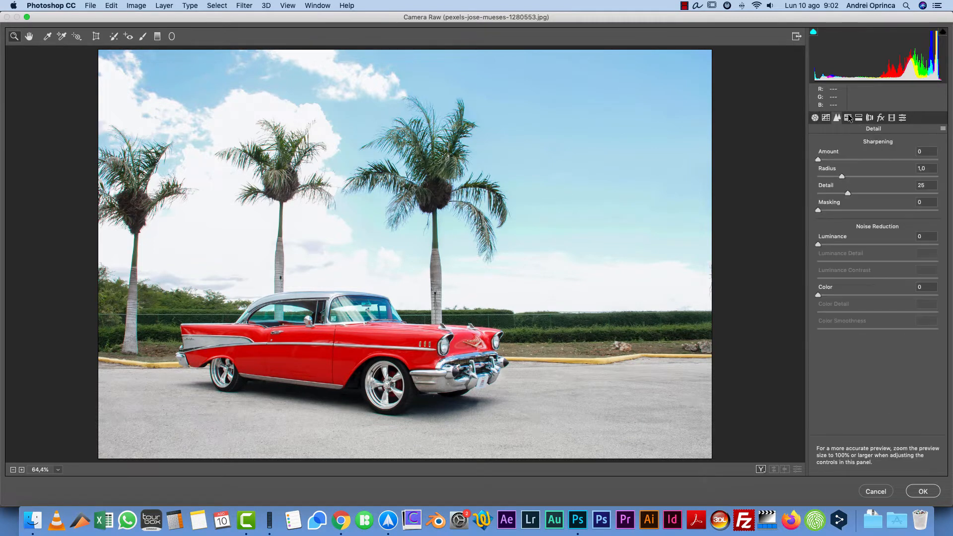
pyautogui.click(858, 118)
pyautogui.click(814, 118)
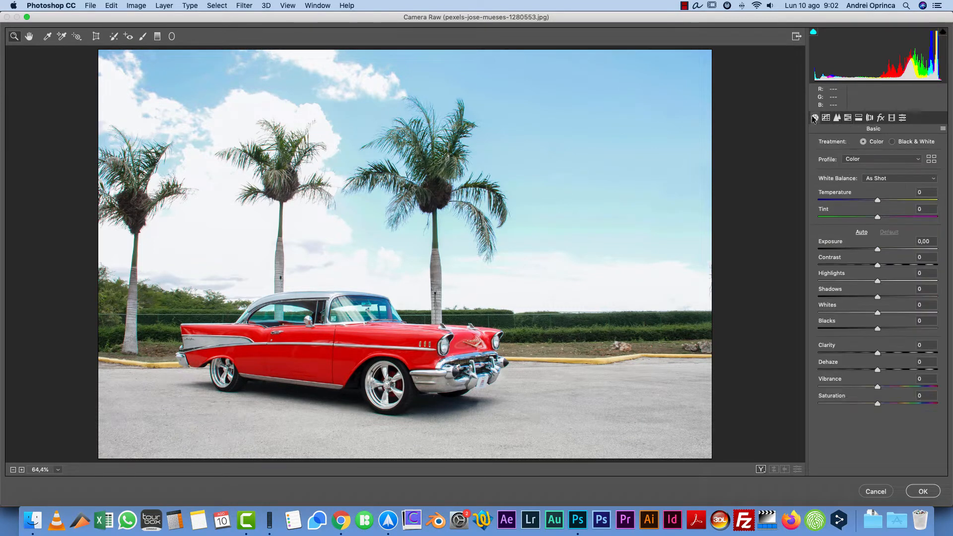
pyautogui.moveTo(895, 262); pyautogui.dragTo(901, 265)
pyautogui.moveTo(873, 353); pyautogui.dragTo(906, 383)
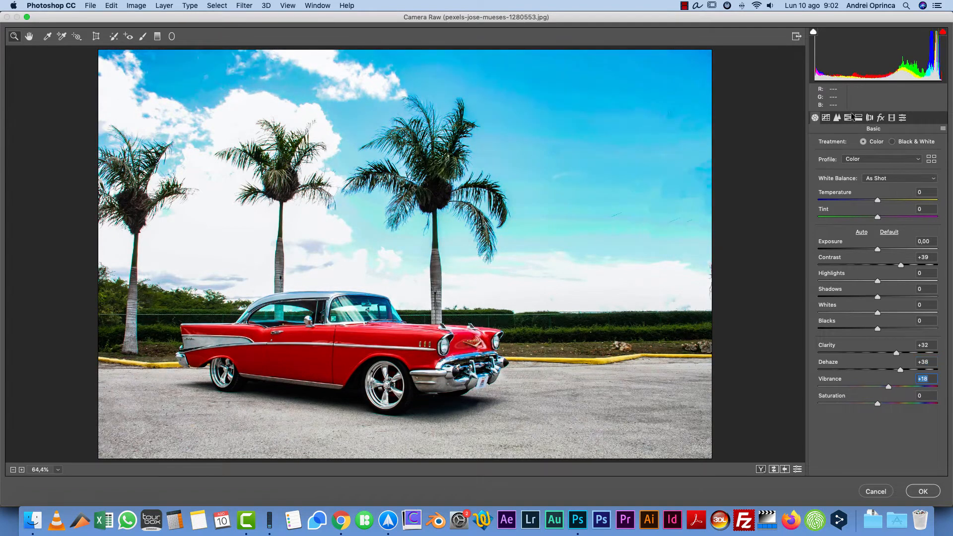
# Step: Try HSL saturation of Oranges +44, Yellows +100 and Blues +100, and cancel the Camera Raw filter
pyautogui.click(847, 118)
pyautogui.moveTo(877, 197); pyautogui.dragTo(938, 215)
pyautogui.moveTo(877, 265); pyautogui.dragTo(937, 266)
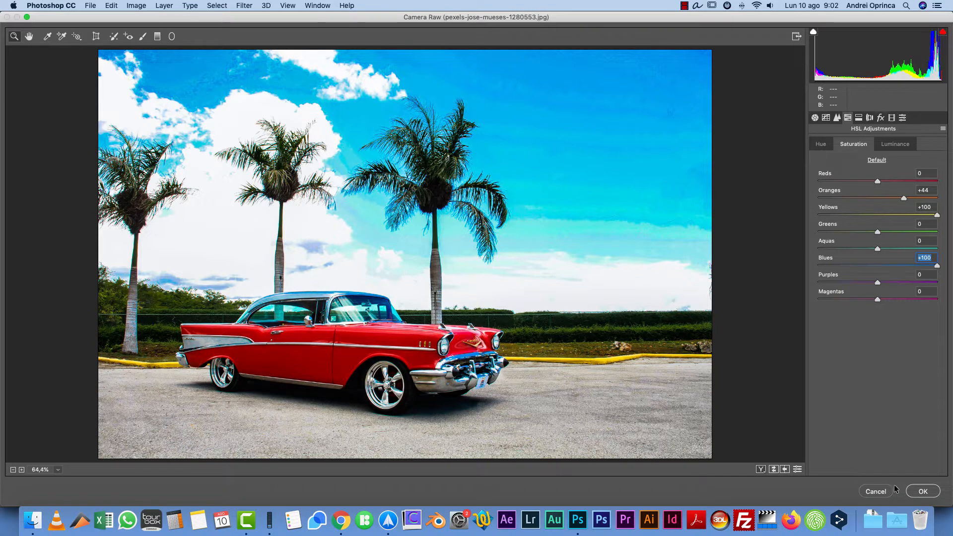
pyautogui.click(876, 492)
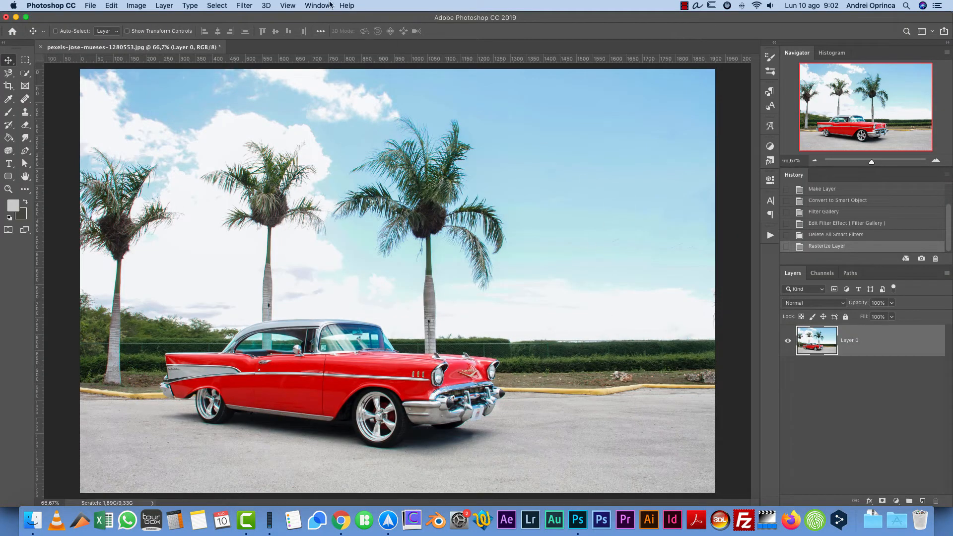
# Step: Start a Field Blur from the Blur Gallery on the photo and adjust its blur to 12 px
pyautogui.click(242, 7)
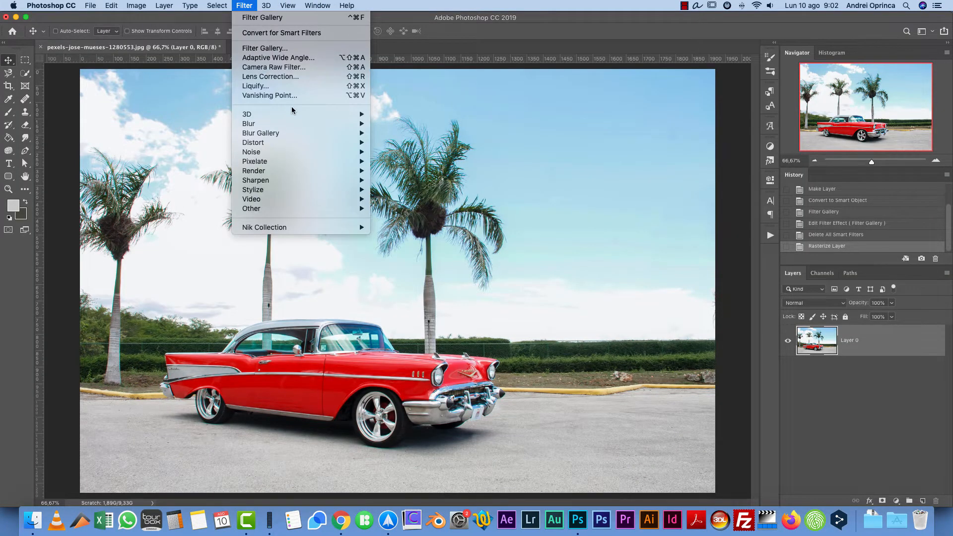
pyautogui.moveTo(289, 123)
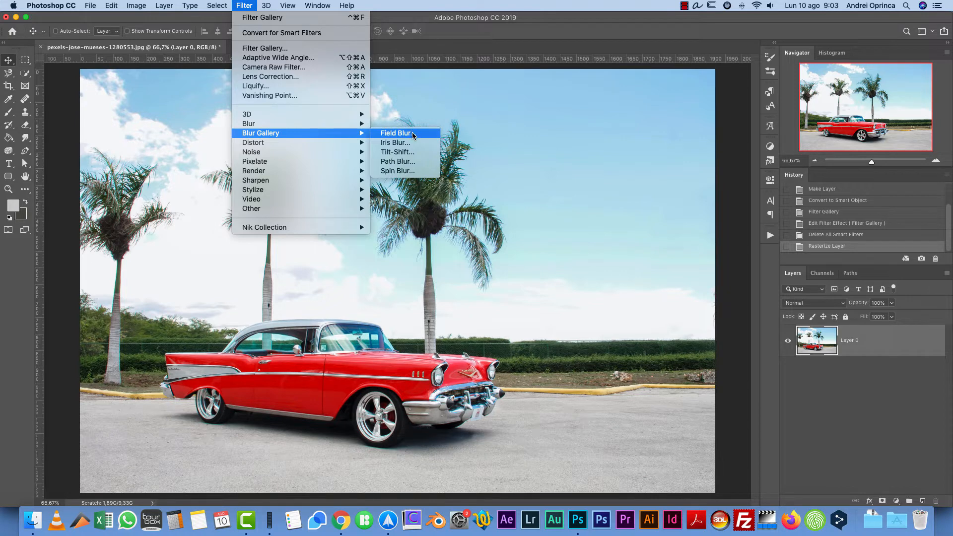
pyautogui.click(397, 133)
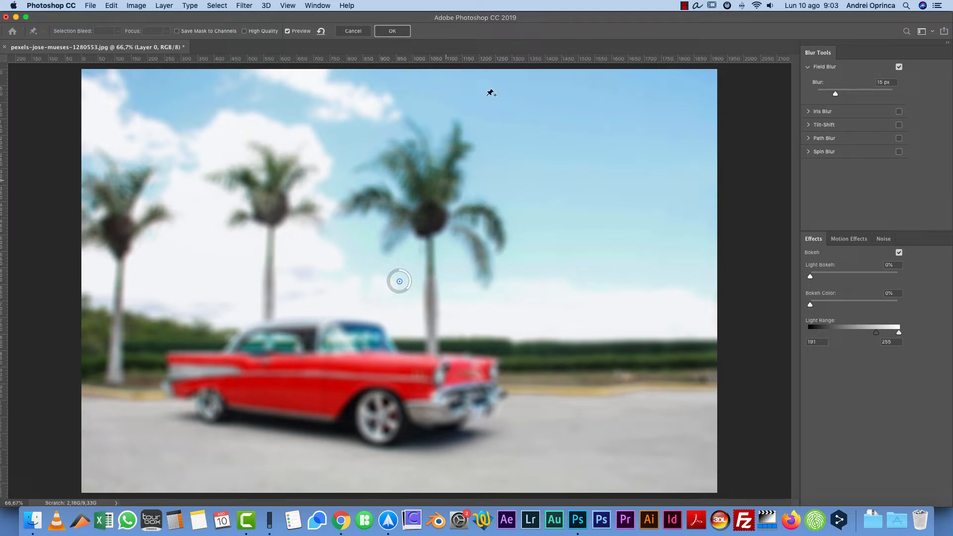
pyautogui.moveTo(408, 291); pyautogui.dragTo(421, 267)
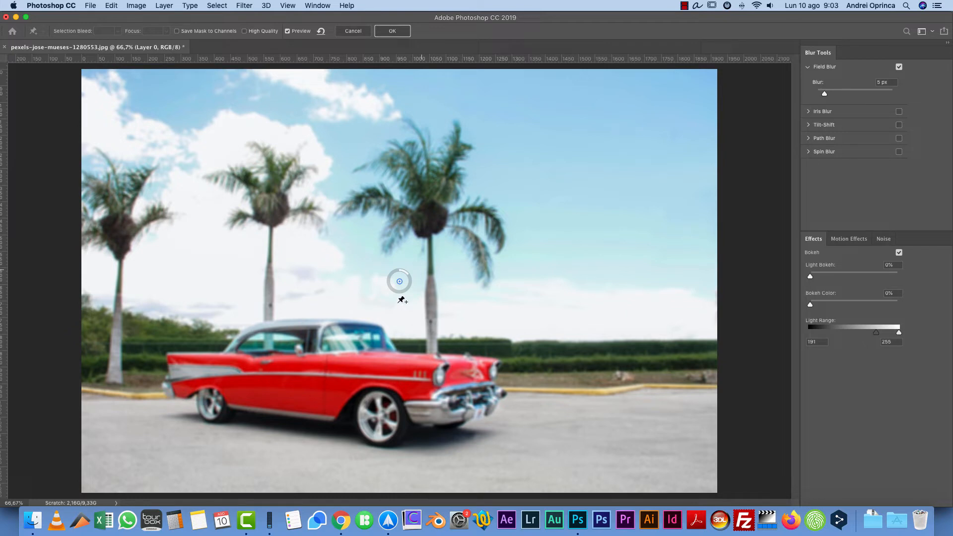
pyautogui.moveTo(409, 281); pyautogui.dragTo(412, 291)
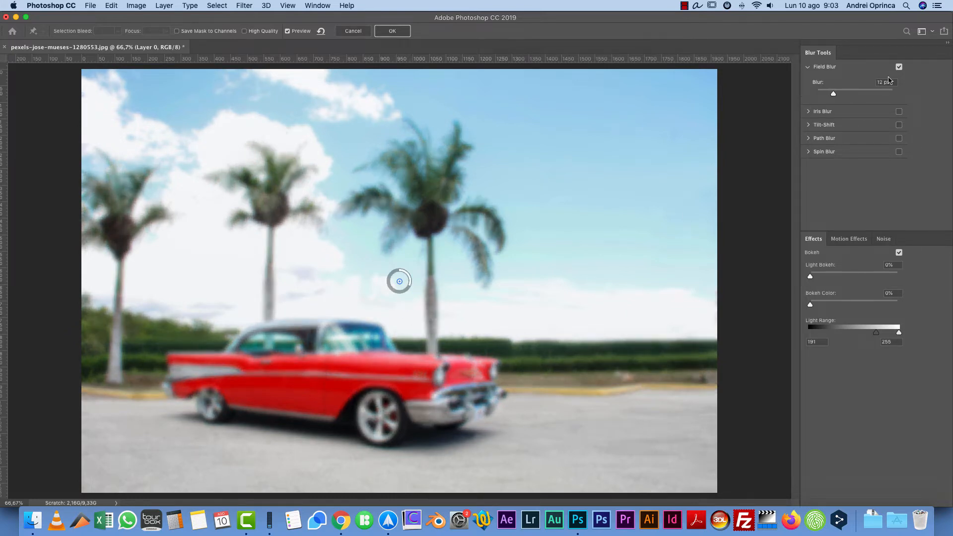
# Step: Try a 56 px Iris Blur without Field Blur, enlarging its ellipse around the central palm and car, and switch it off
pyautogui.click(807, 113)
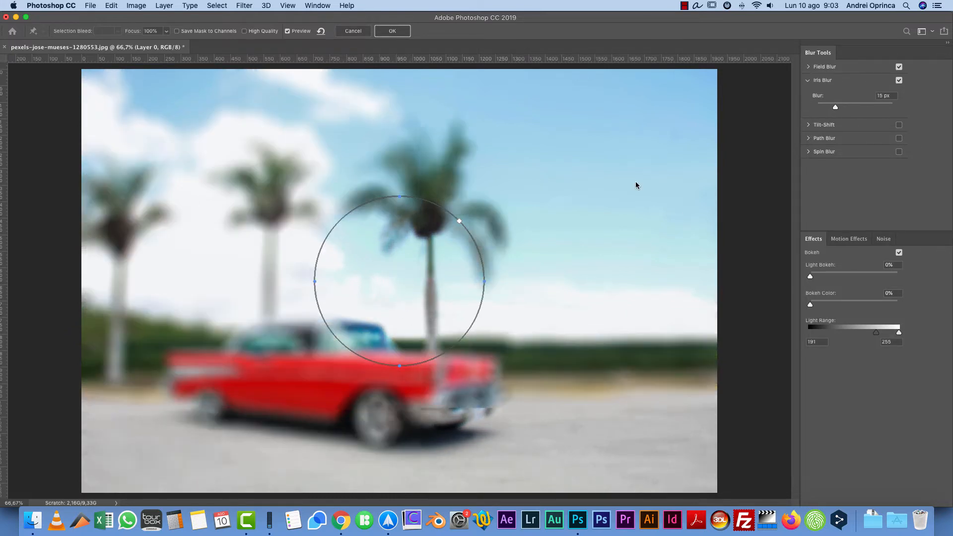
pyautogui.moveTo(837, 105); pyautogui.dragTo(850, 106)
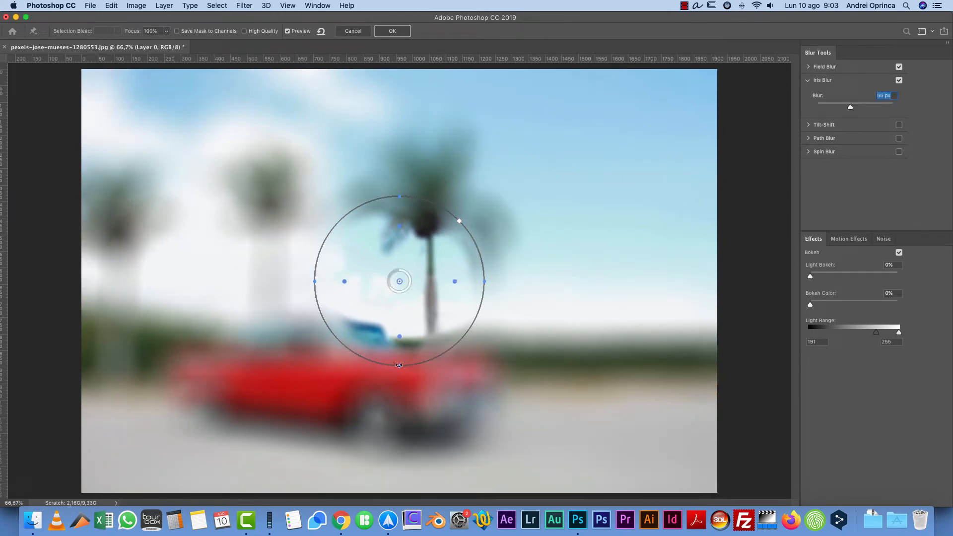
pyautogui.moveTo(398, 366); pyautogui.dragTo(397, 409)
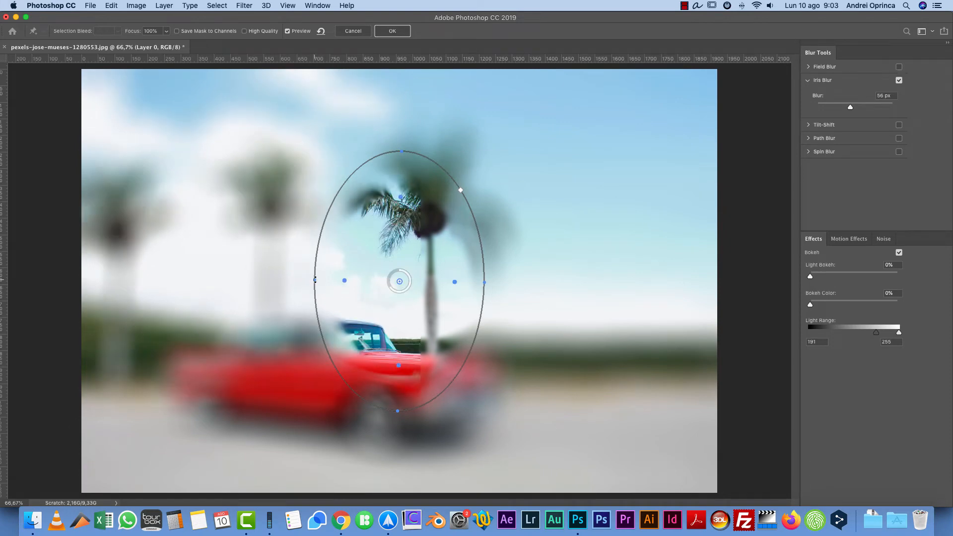
pyautogui.moveTo(280, 276); pyautogui.dragTo(241, 279)
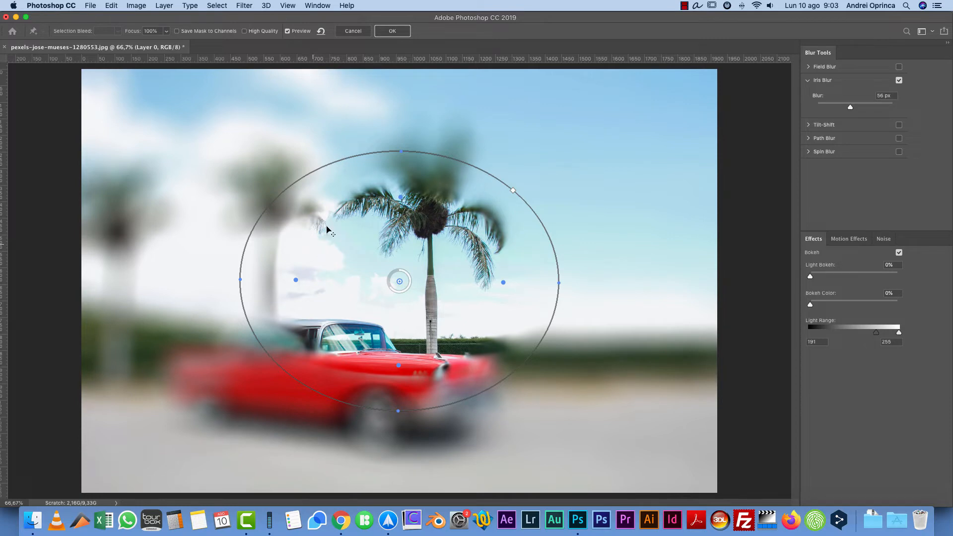
pyautogui.click(898, 80)
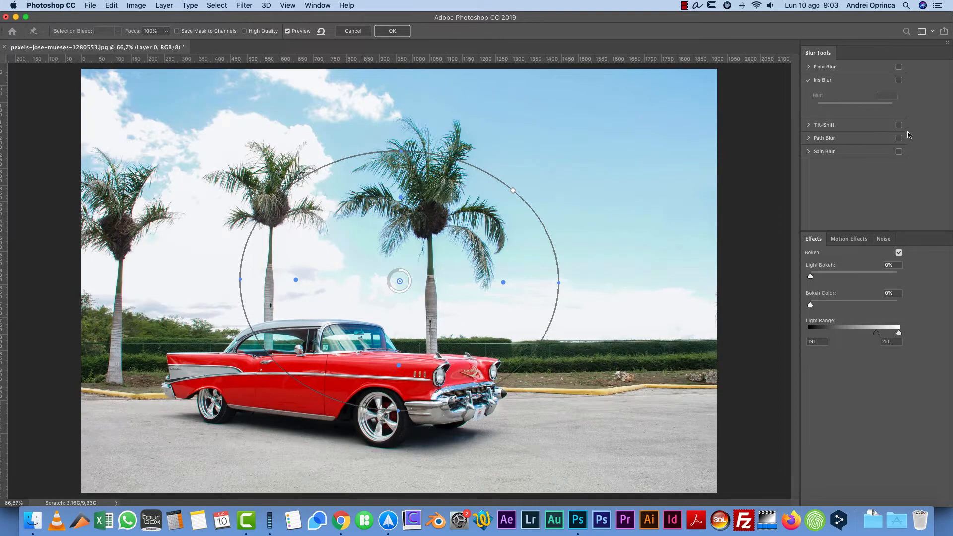
# Step: Enable Spin Blur and move and shrink its ellipse to fit the car's front wheel, keeping the 15° blur angle
pyautogui.click(898, 152)
pyautogui.moveTo(401, 411); pyautogui.dragTo(397, 435)
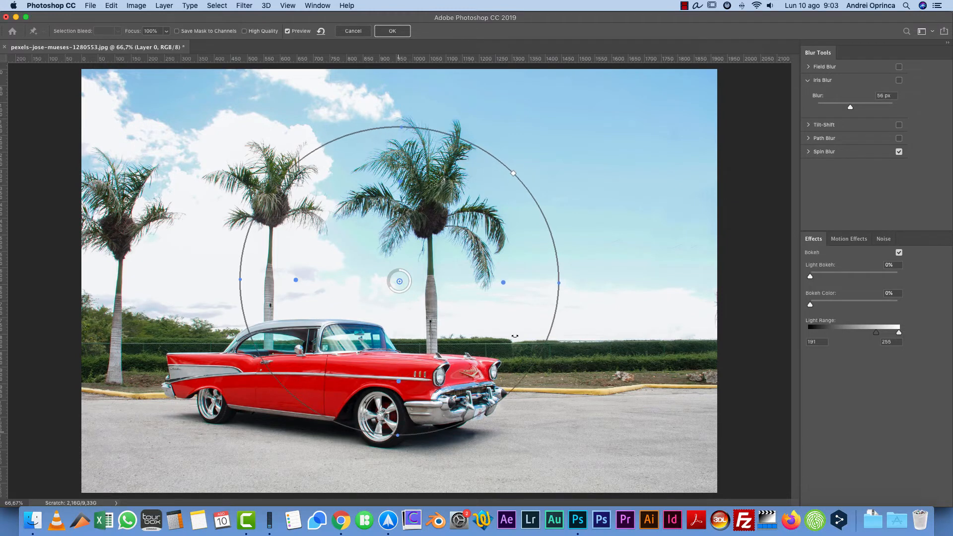
pyautogui.click(808, 152)
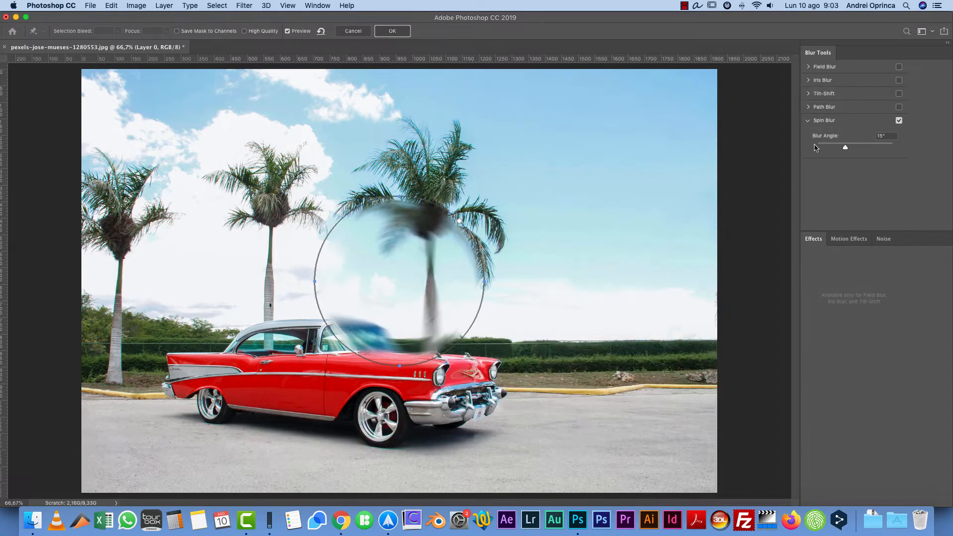
pyautogui.moveTo(496, 274); pyautogui.dragTo(405, 392)
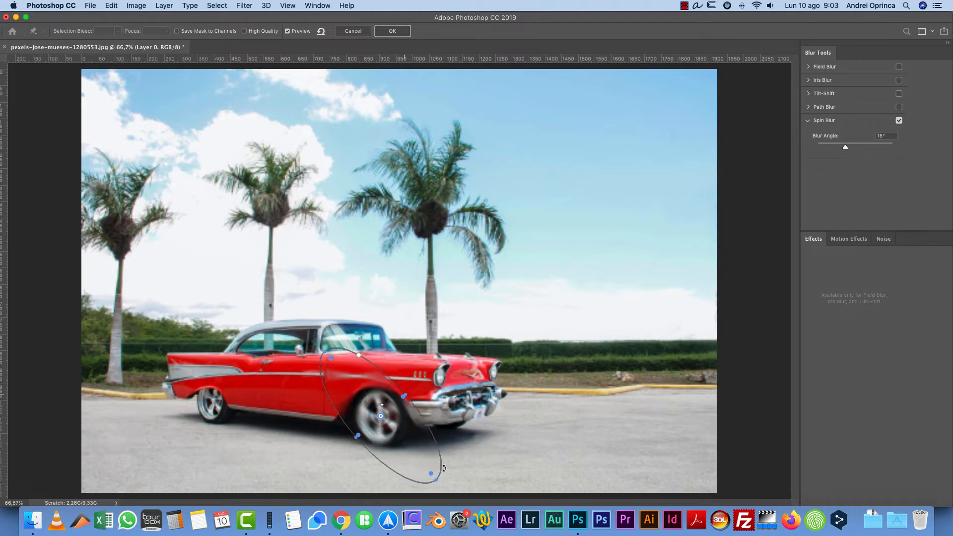
pyautogui.moveTo(436, 476); pyautogui.dragTo(400, 443)
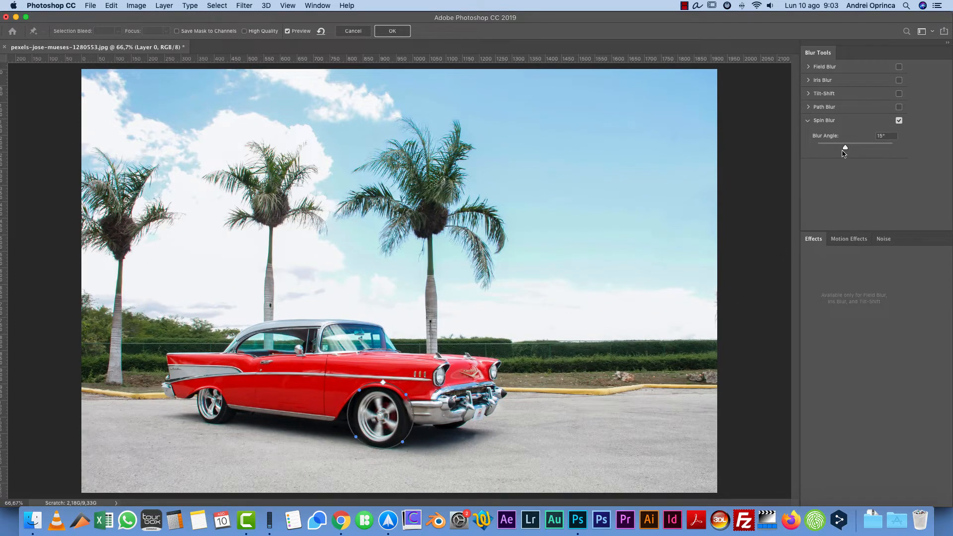
# Step: Try a stronger Spin Blur angle on the car's front wheel, apply the Blur Gallery, and revert it through the history
pyautogui.moveTo(844, 148); pyautogui.dragTo(850, 148)
pyautogui.moveTo(399, 399); pyautogui.dragTo(392, 407)
pyautogui.click(392, 30)
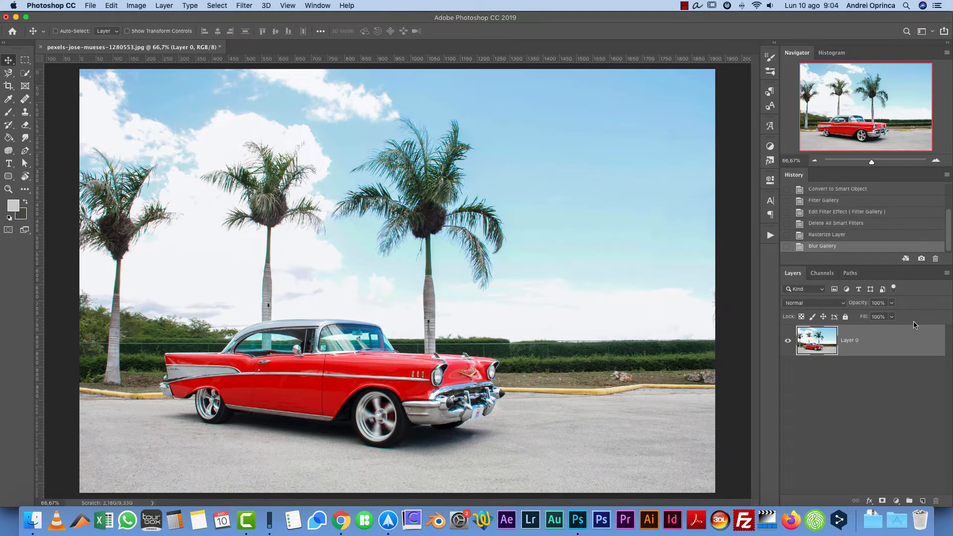
pyautogui.click(828, 238)
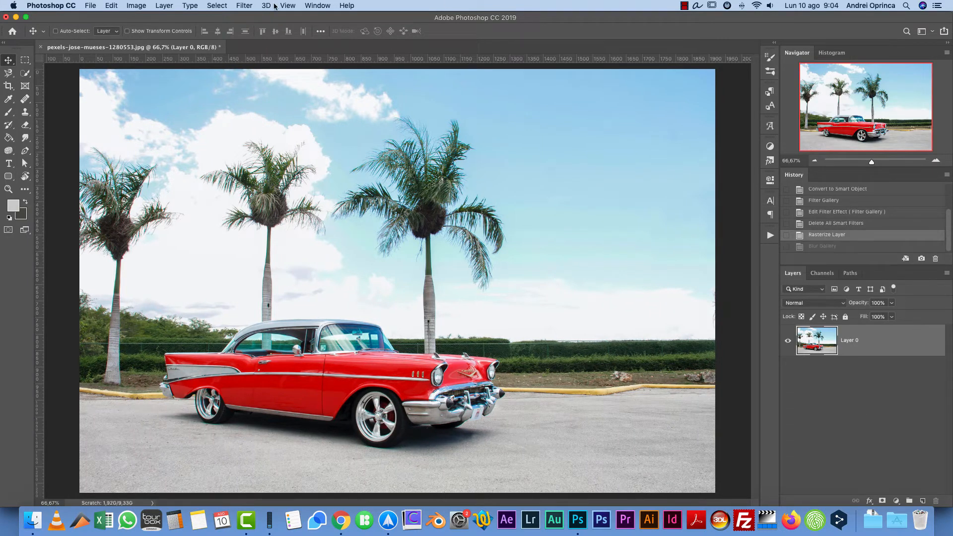
# Step: Try the Facet pixelate filter on the photo, and revert the history to the Delete All Smart Filters state
pyautogui.click(245, 6)
pyautogui.moveTo(290, 161)
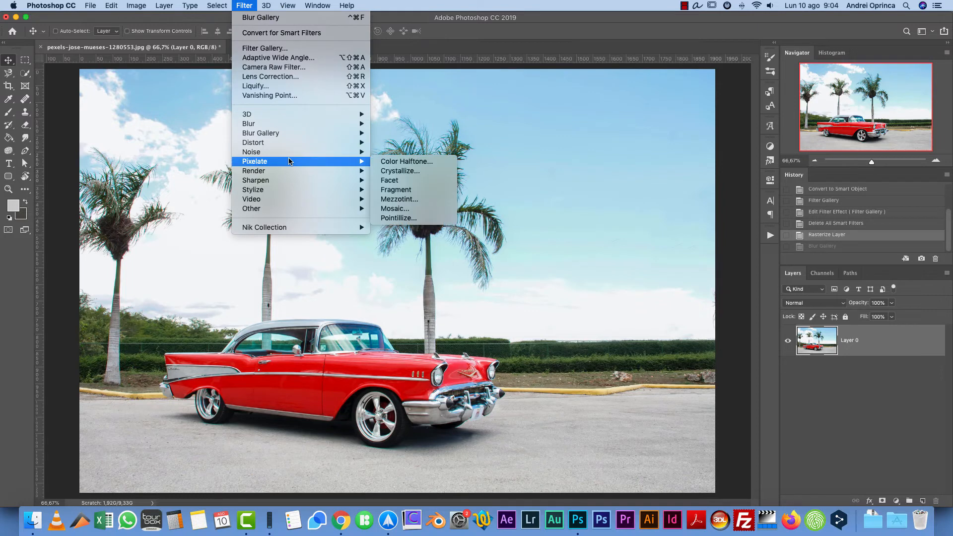
pyautogui.click(406, 181)
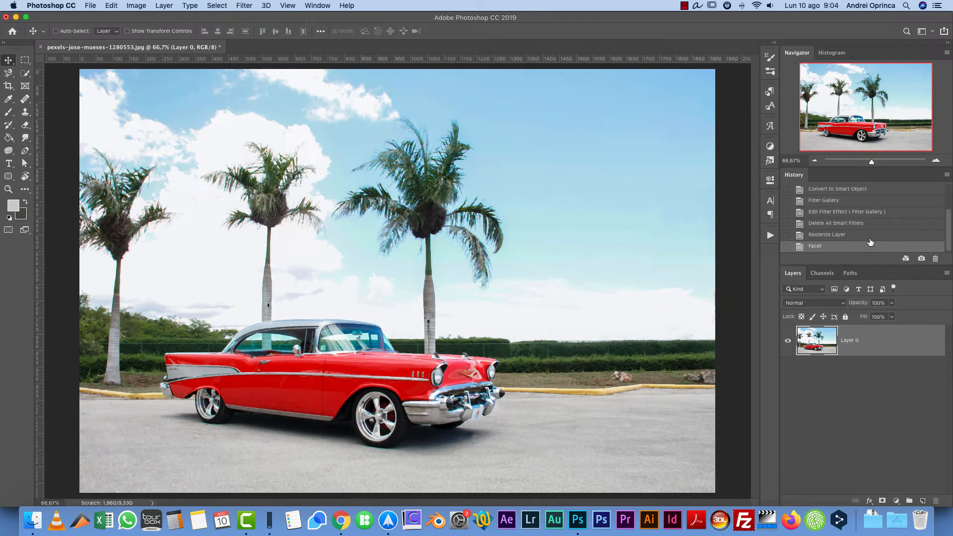
pyautogui.click(839, 227)
# Step: Try the Crystallize filter with a cell size of 61, checking its preview on the car, and cancel it
pyautogui.click(247, 7)
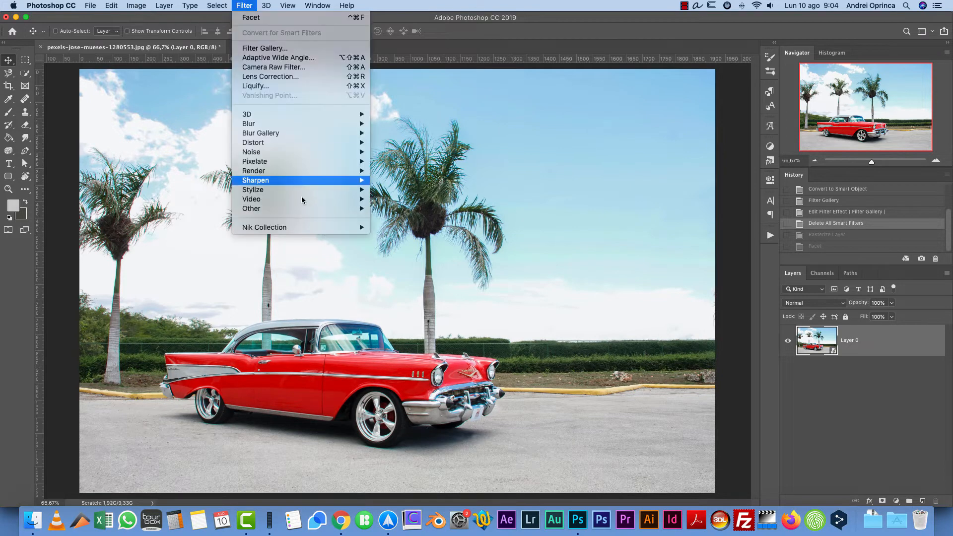
pyautogui.moveTo(305, 188)
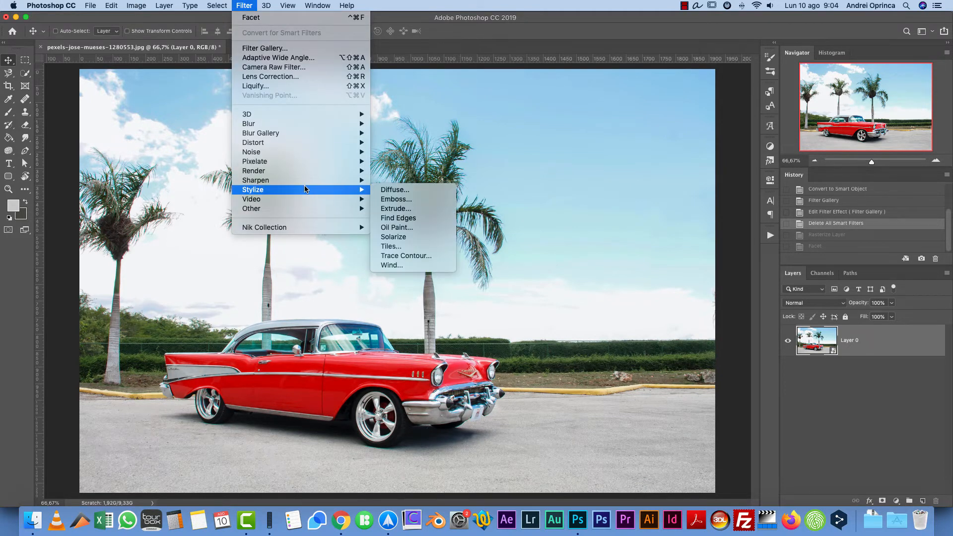
pyautogui.moveTo(302, 171)
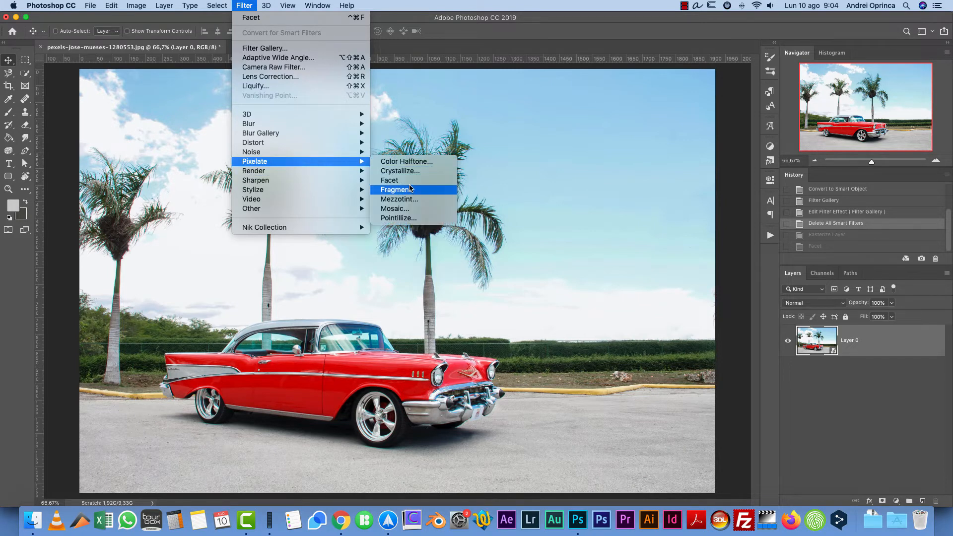
pyautogui.click(415, 177)
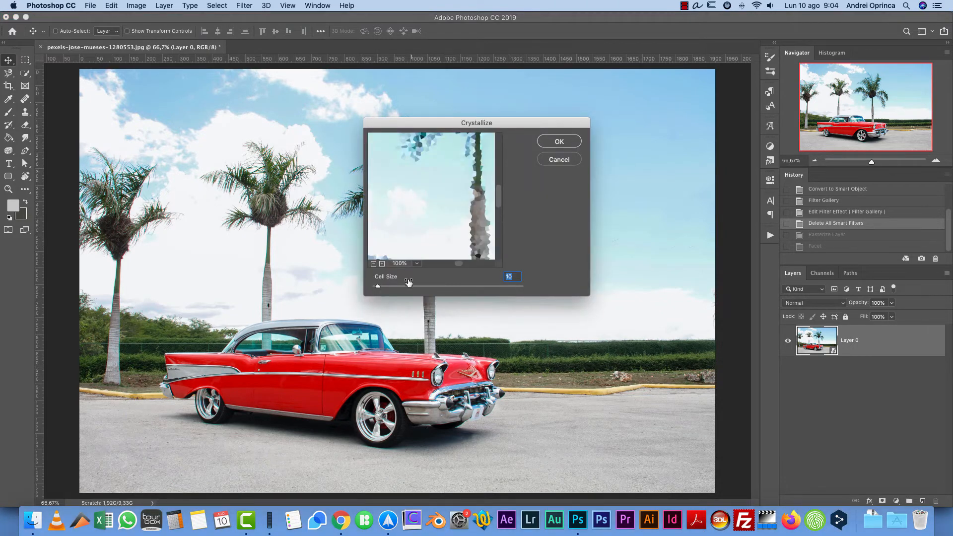
pyautogui.click(430, 230)
pyautogui.click(373, 264)
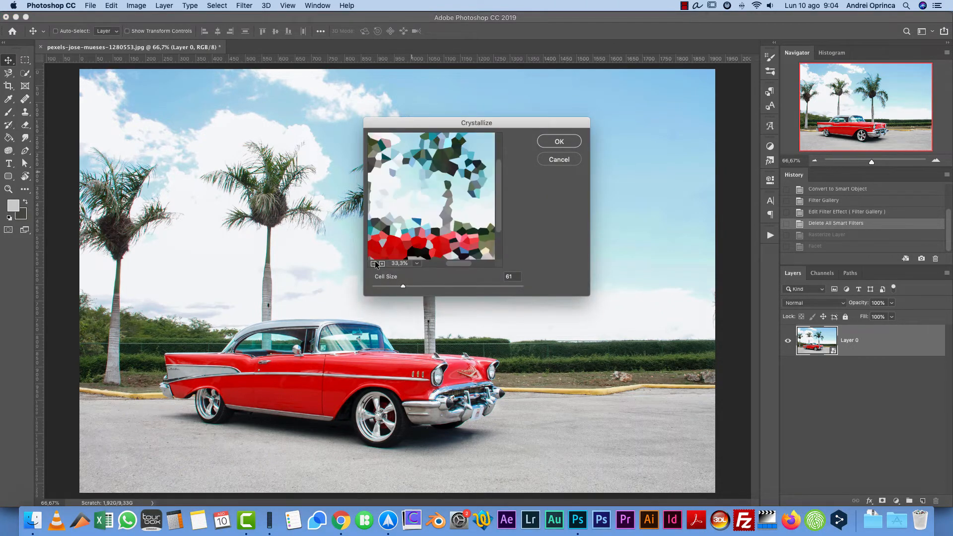
pyautogui.moveTo(426, 237); pyautogui.dragTo(456, 221)
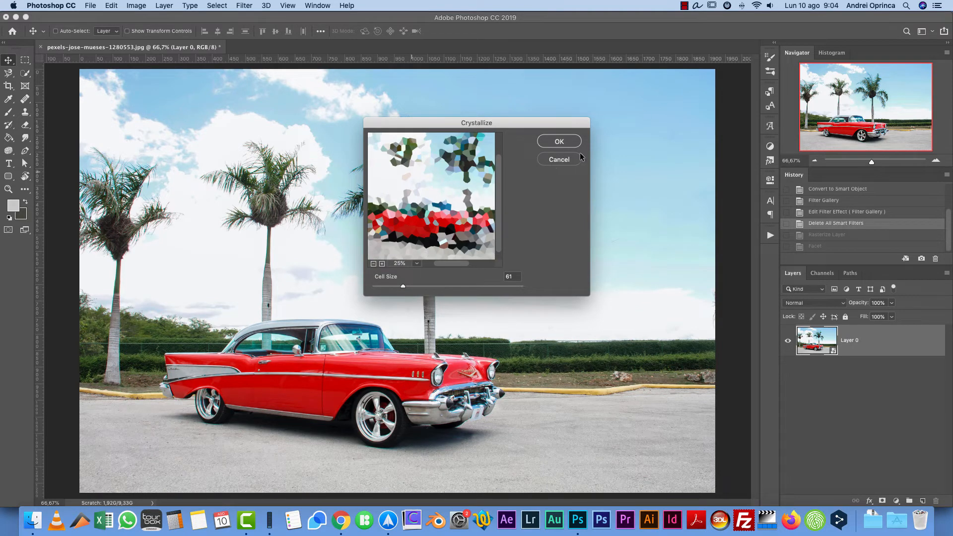
pyautogui.click(565, 164)
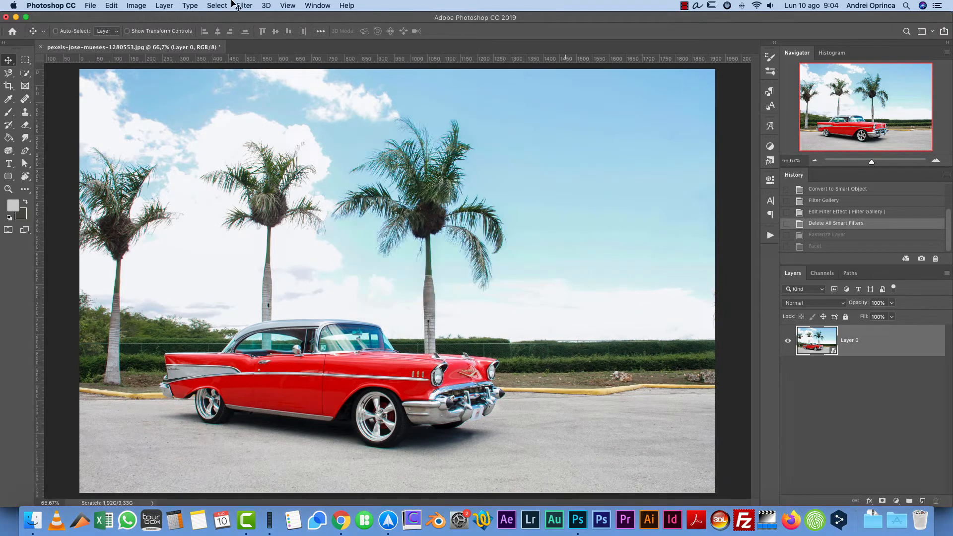
# Step: Try to start the Analog Efex Pro 2 filter from the Nik Collection
pyautogui.click(244, 5)
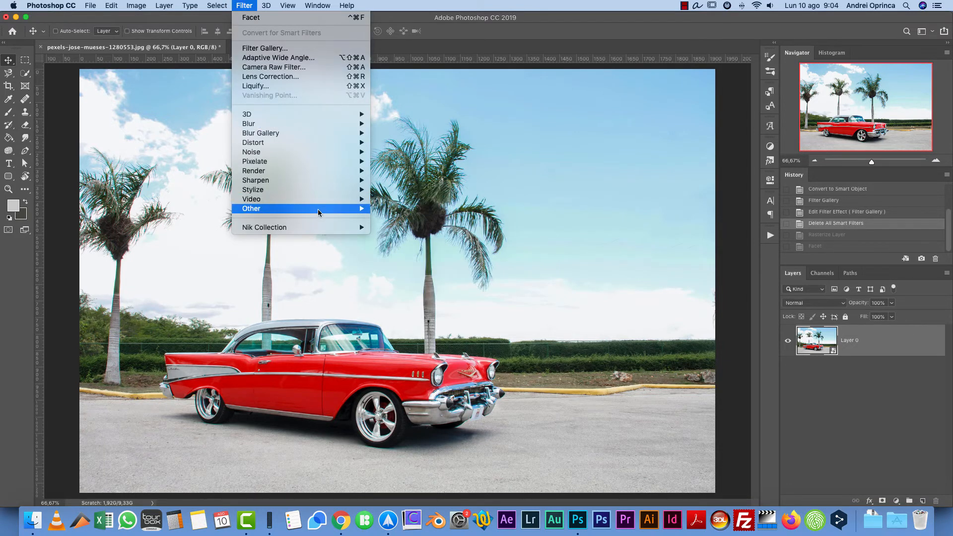
pyautogui.moveTo(327, 228)
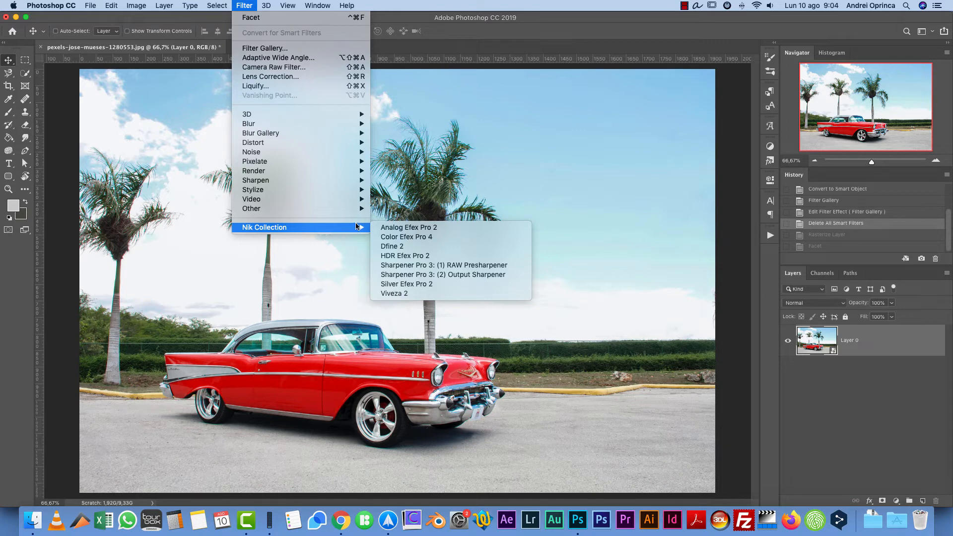
pyautogui.click(433, 228)
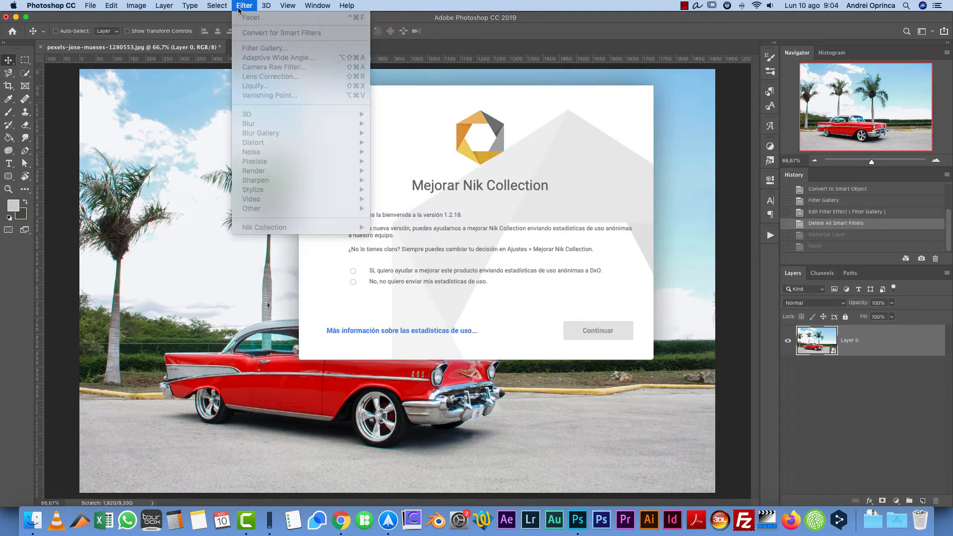
# Step: Apply the Sharpen filter to Layer 0 as a smart filter
pyautogui.click(252, 5)
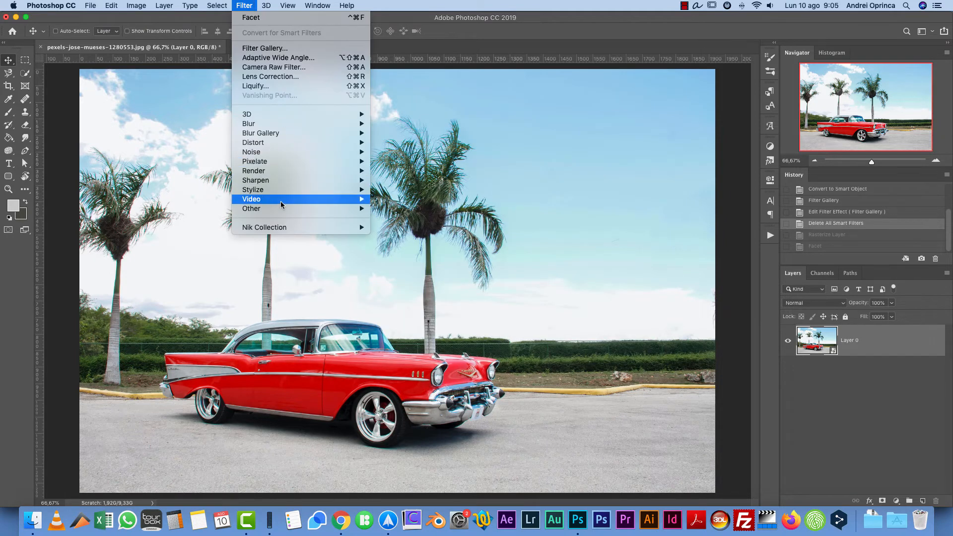
pyautogui.moveTo(277, 162)
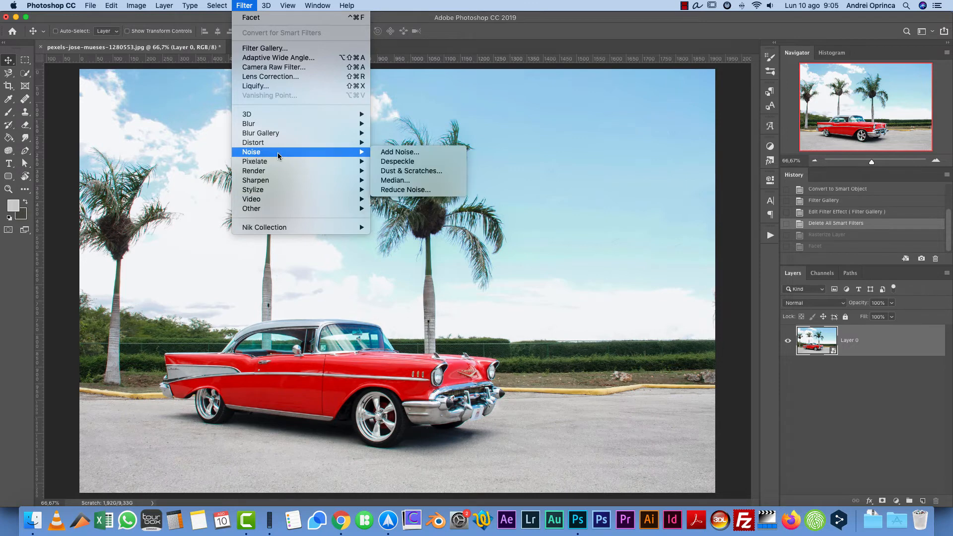
pyautogui.moveTo(276, 134)
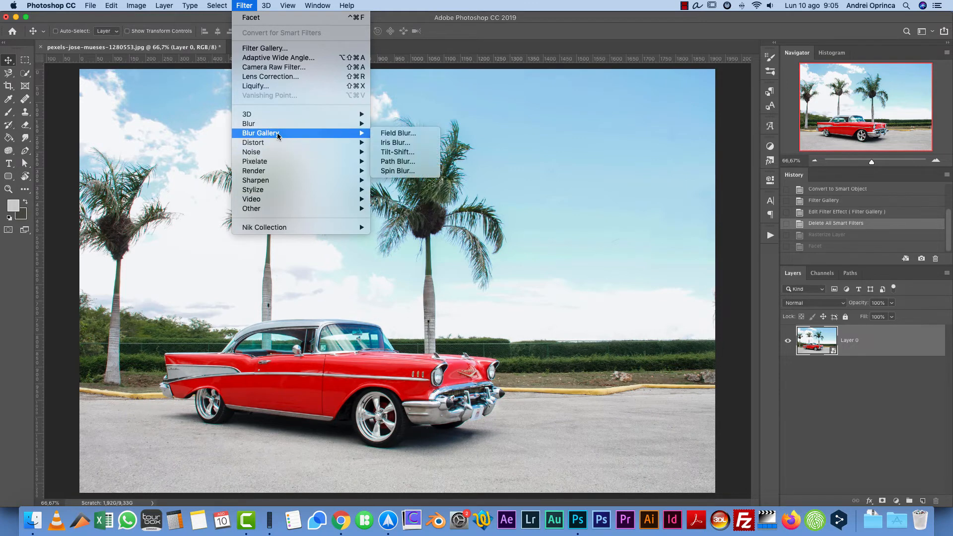
pyautogui.moveTo(281, 115)
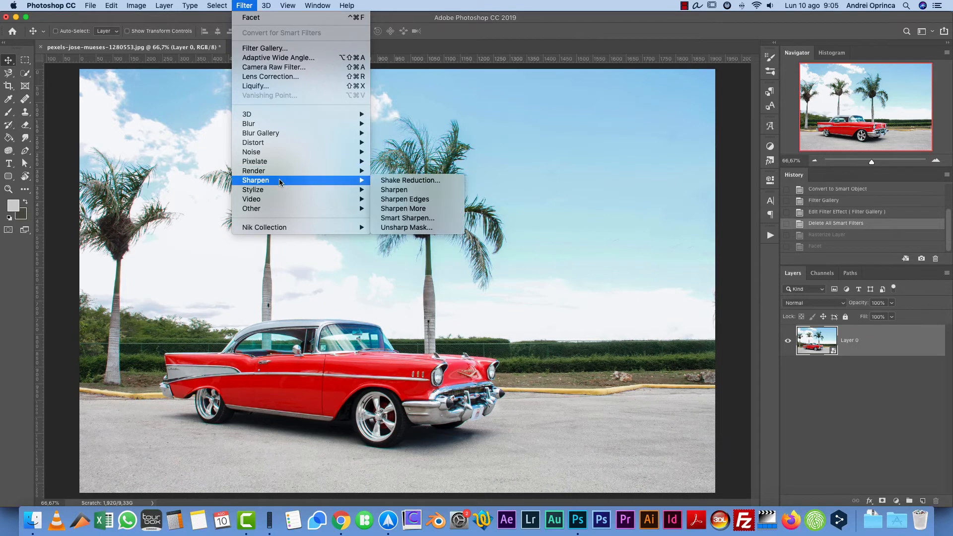
pyautogui.click(416, 191)
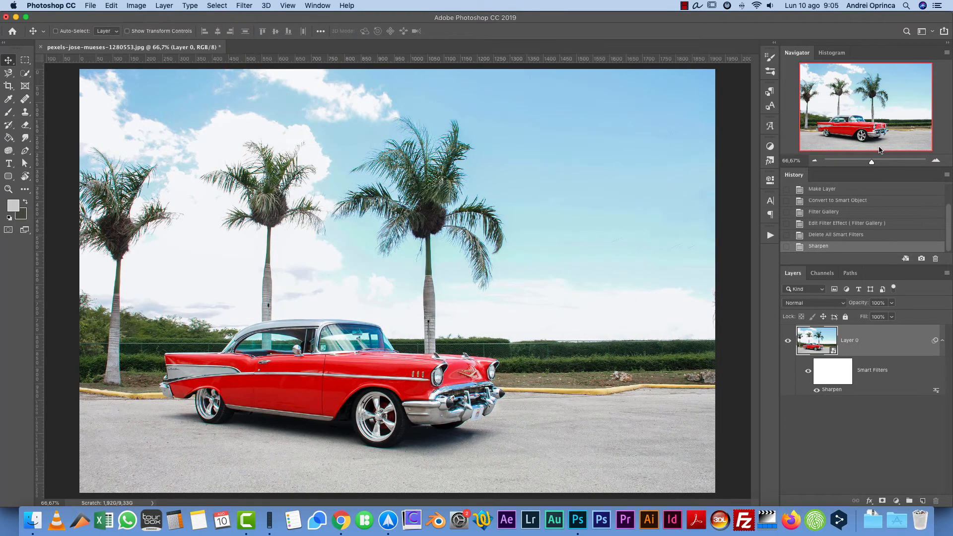
pyautogui.moveTo(872, 161); pyautogui.dragTo(925, 162)
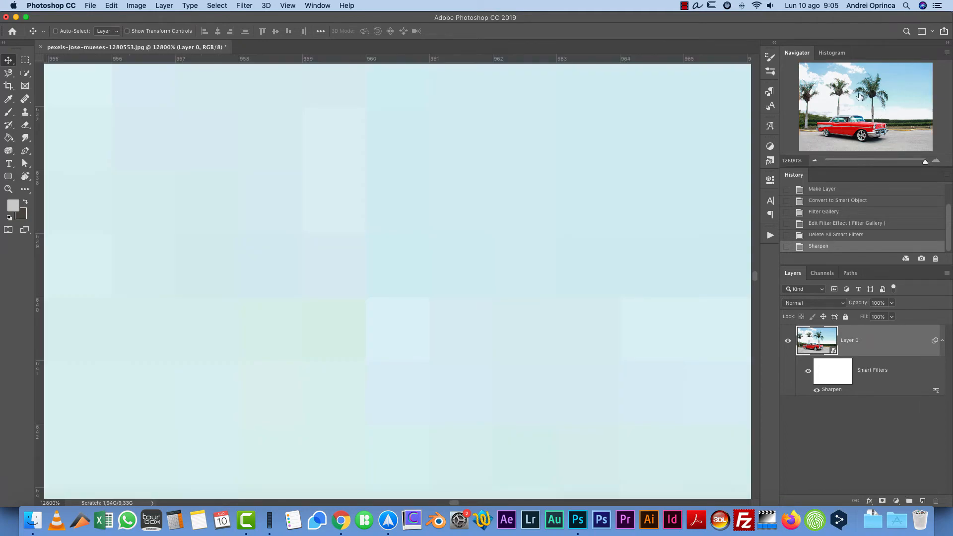
pyautogui.press('super+0')
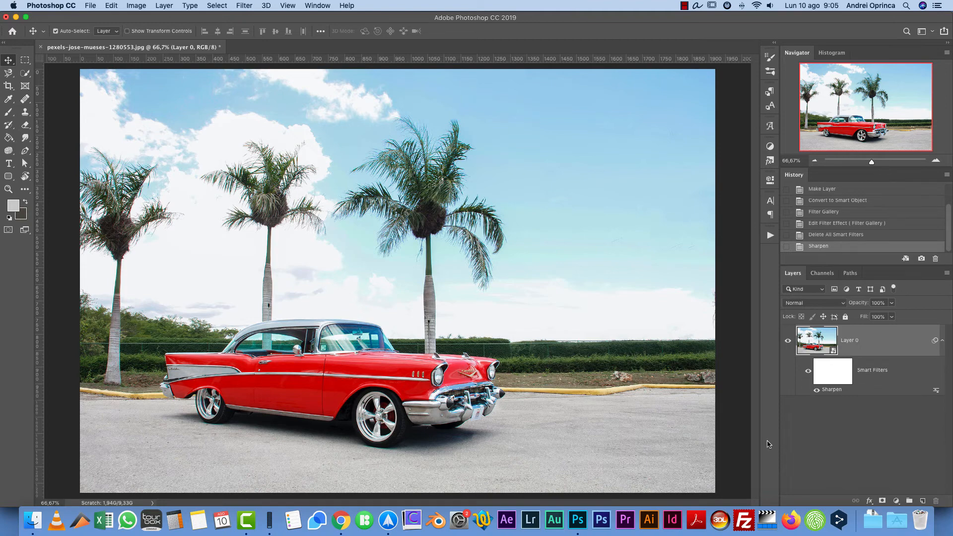
# Step: Duplicate the sharpened layer and apply the Filter Gallery stack of Mosaic Tiles, Stained Glass and Plastic Wrap to the copy
pyautogui.press('super+j')
pyautogui.click(247, 6)
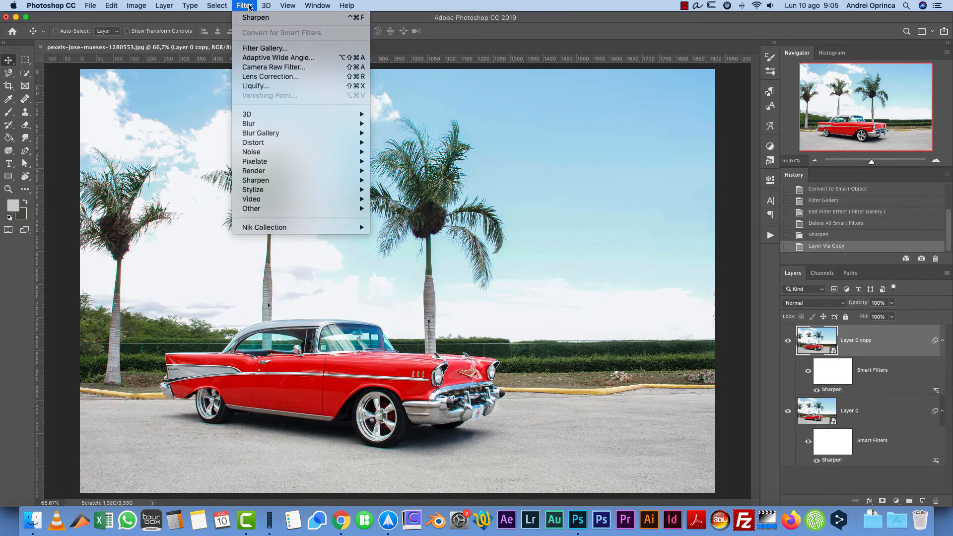
pyautogui.click(263, 48)
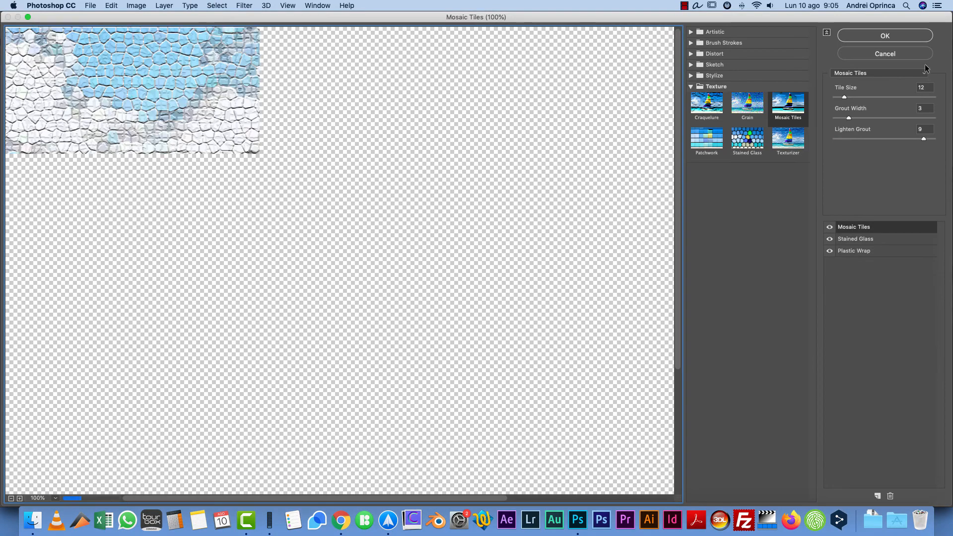
pyautogui.click(885, 36)
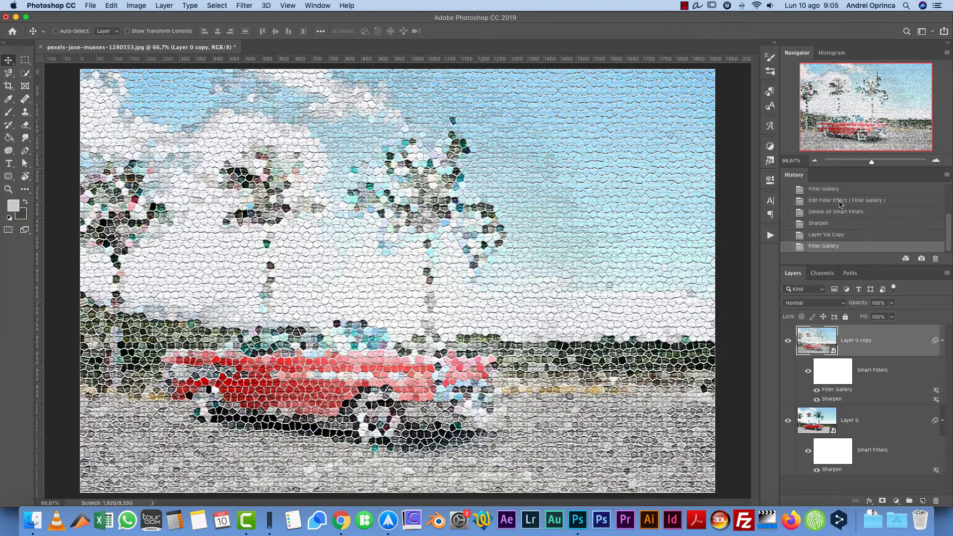
# Step: Add a layer mask to Layer 0 copy and paint black on it with an 800 px hard brush over the car
pyautogui.click(882, 501)
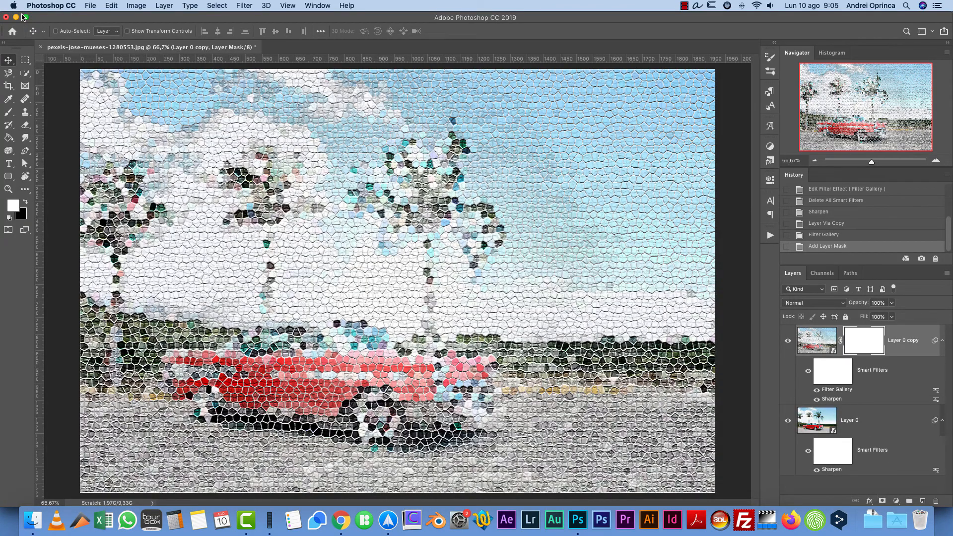
pyautogui.press('b')
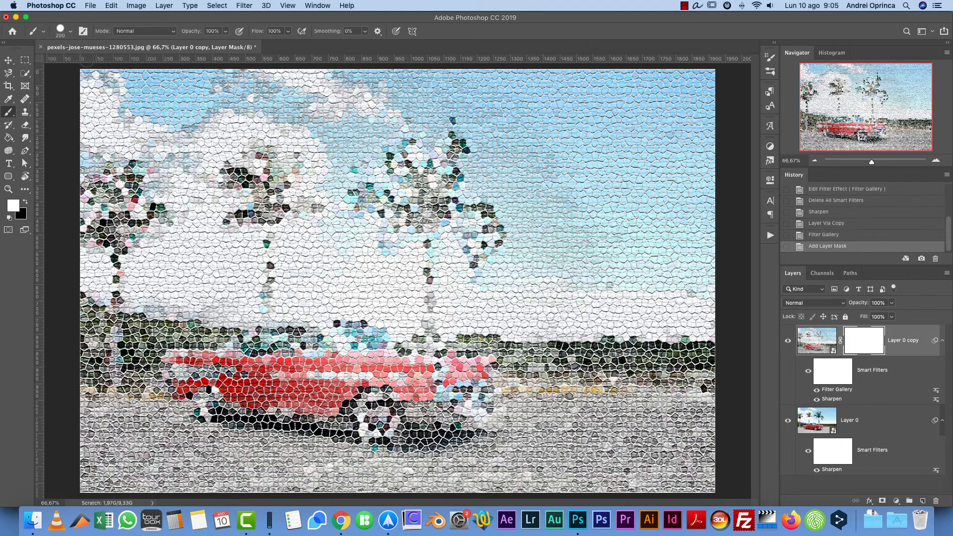
pyautogui.click(25, 203)
pyautogui.press(']')
pyautogui.press(']')
pyautogui.press(']')
pyautogui.press(']')
pyautogui.press(']')
pyautogui.press(']')
pyautogui.press(']')
pyautogui.click(266, 418)
pyautogui.click(351, 381)
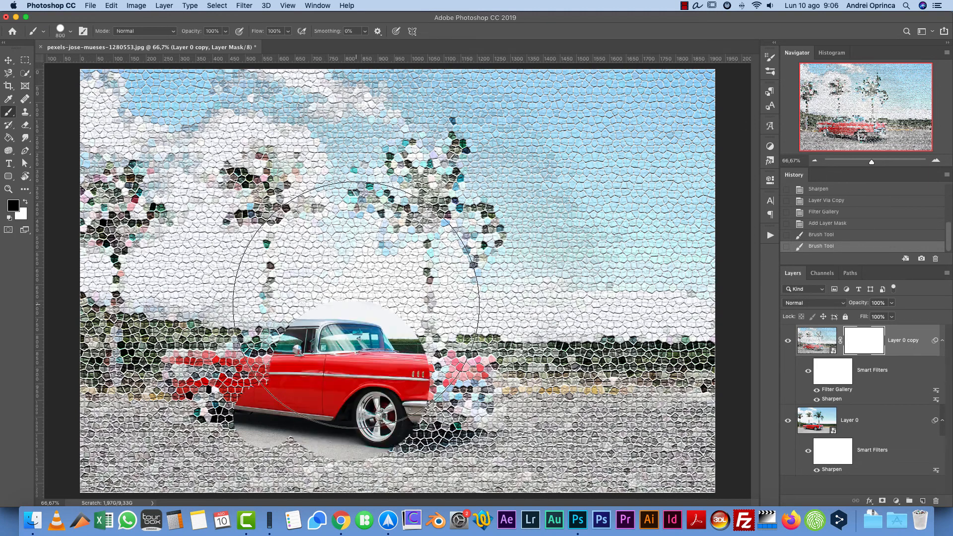
pyautogui.rightClick(430, 273)
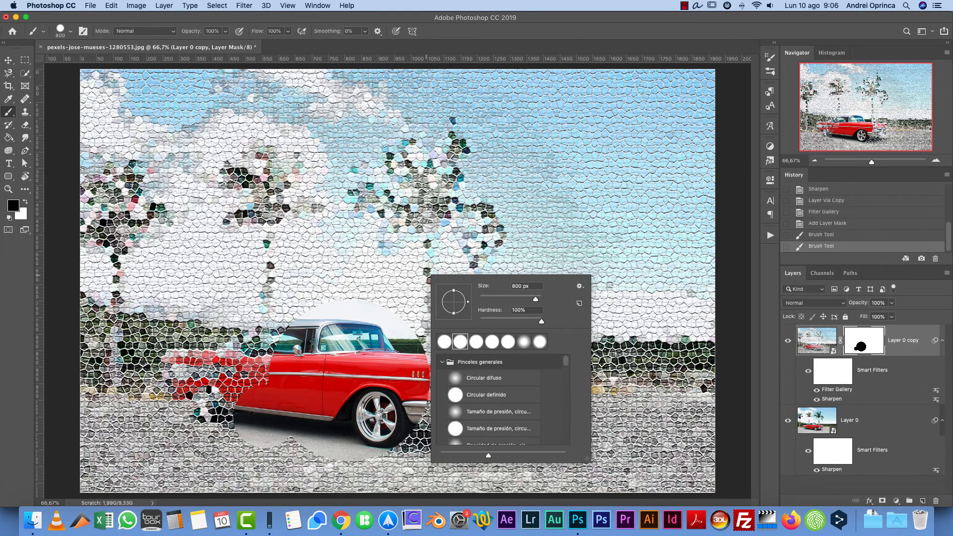
pyautogui.click(320, 349)
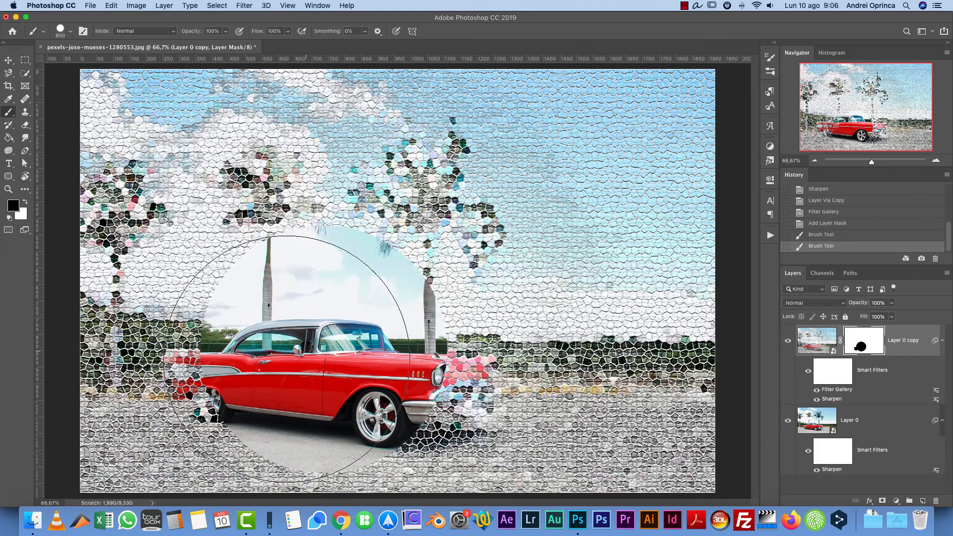
# Step: Choose the soft Circular difuso brush at a smaller size and mask out the mosaic over the car's front end
pyautogui.rightClick(453, 287)
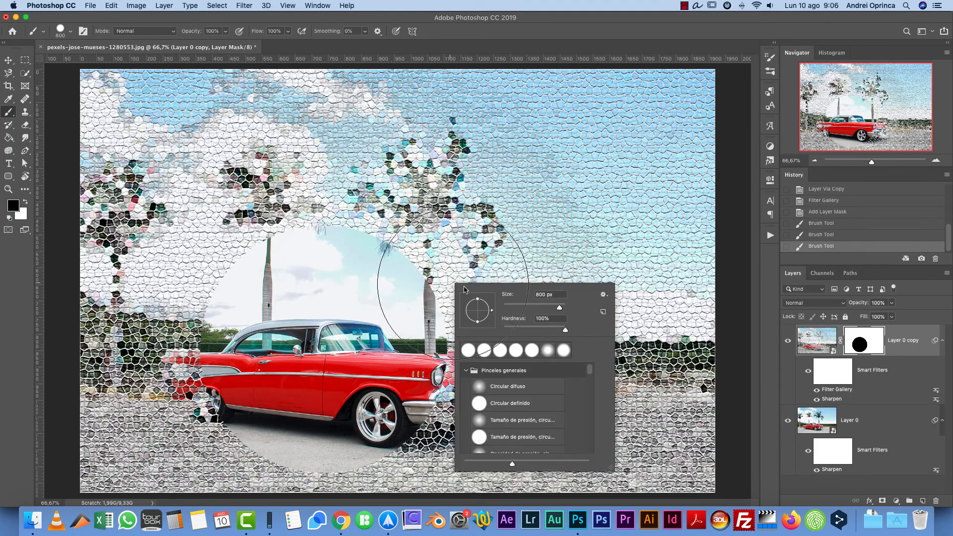
pyautogui.click(506, 386)
pyautogui.click(516, 306)
pyautogui.moveTo(409, 289)
pyautogui.mouseDown()
pyautogui.moveTo(449, 340)
pyautogui.moveTo(437, 420)
pyautogui.moveTo(484, 411)
pyautogui.moveTo(452, 392)
pyautogui.mouseUp()
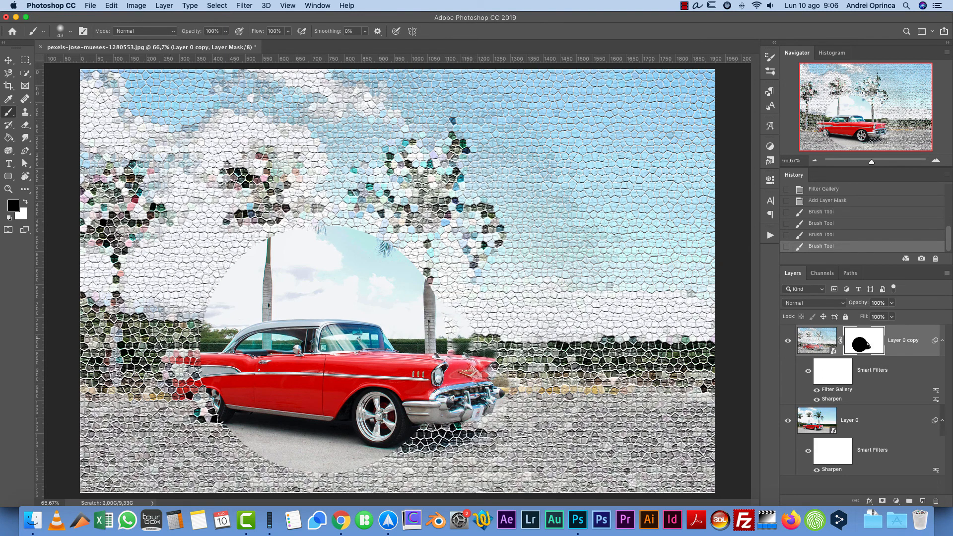